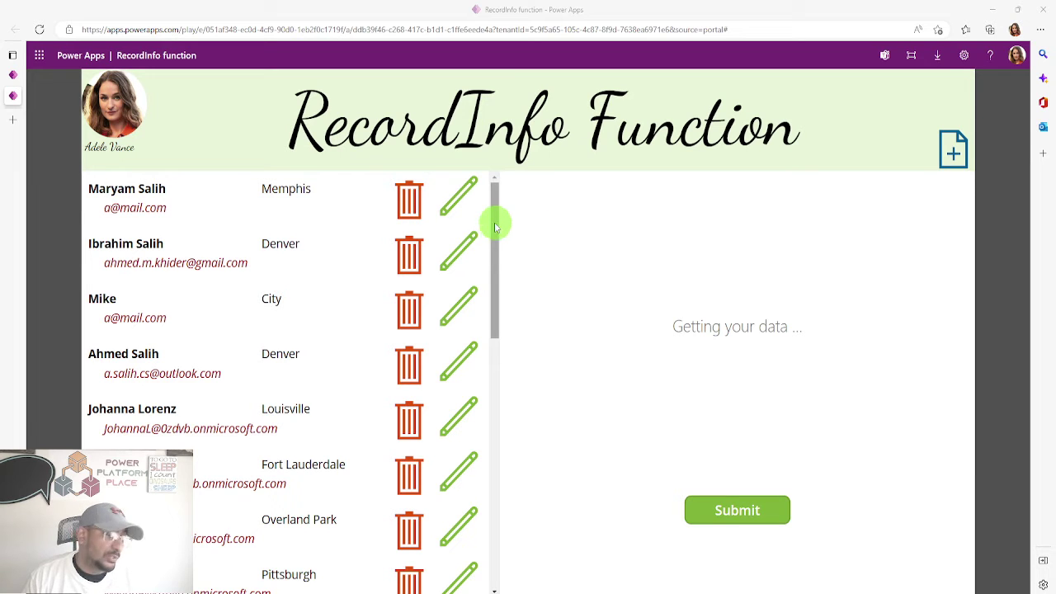
From the solution's Cloud flows list, start a new automated cloud flow.
key("alt+Tab")
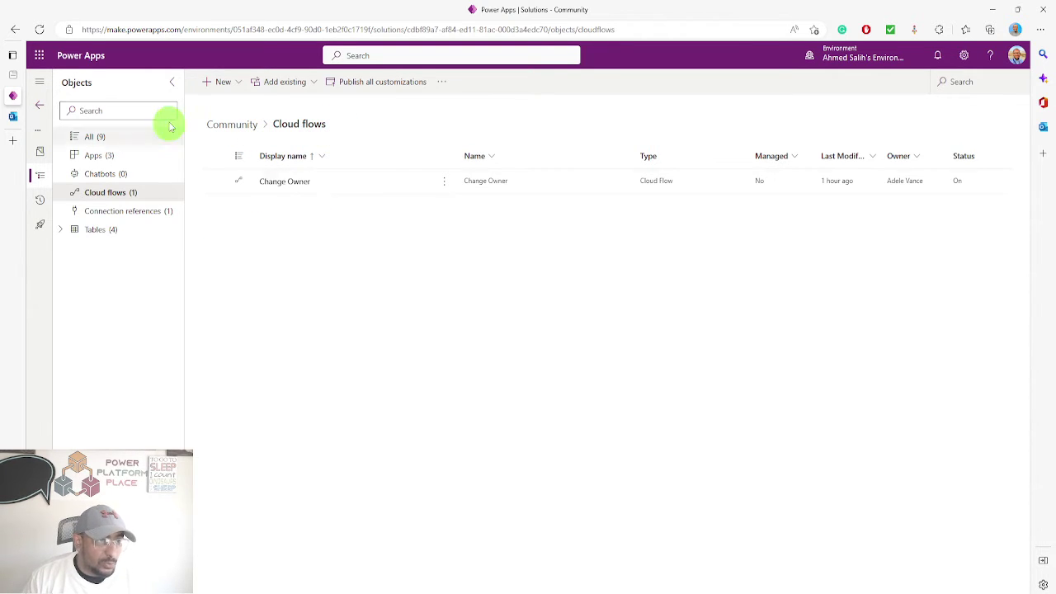
left_click(236, 82)
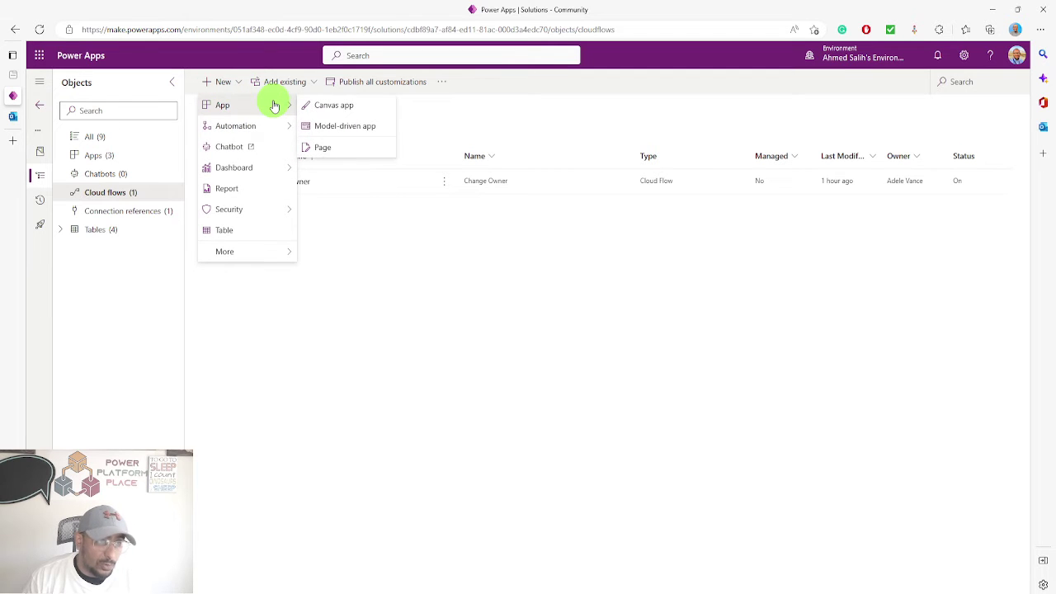
mouse_move(280, 131)
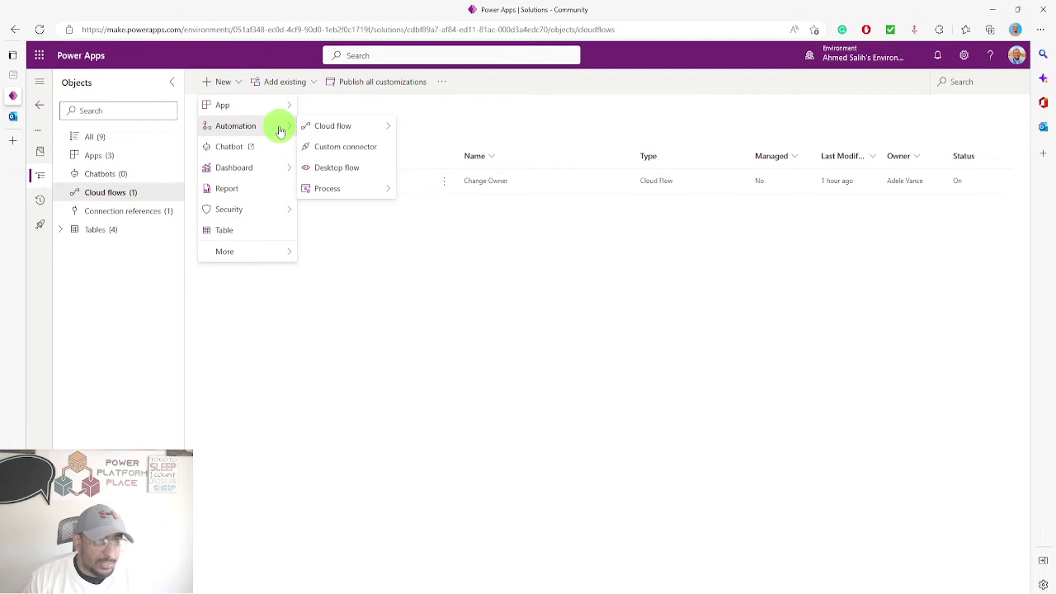
mouse_move(320, 126)
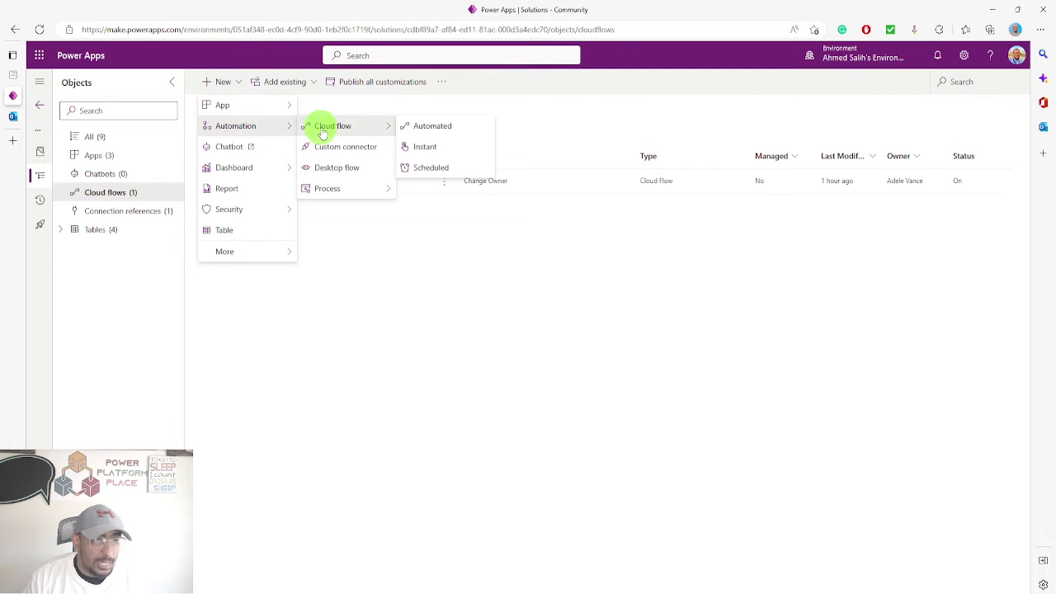
left_click(434, 128)
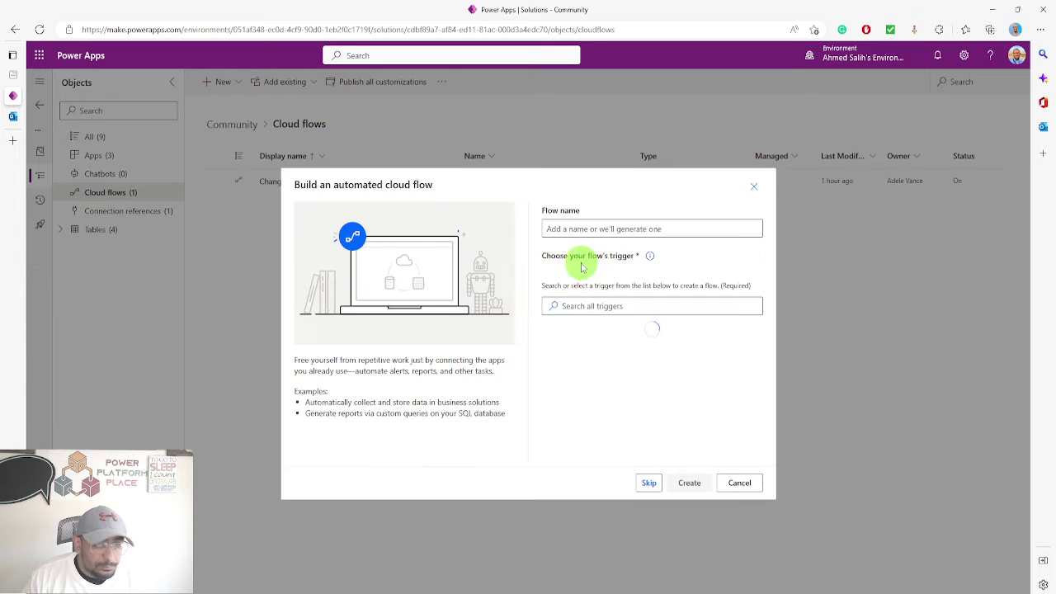
Name it Conditional Trigger, choose the Dataverse row added, modified or deleted trigger, and create it.
left_click(570, 228)
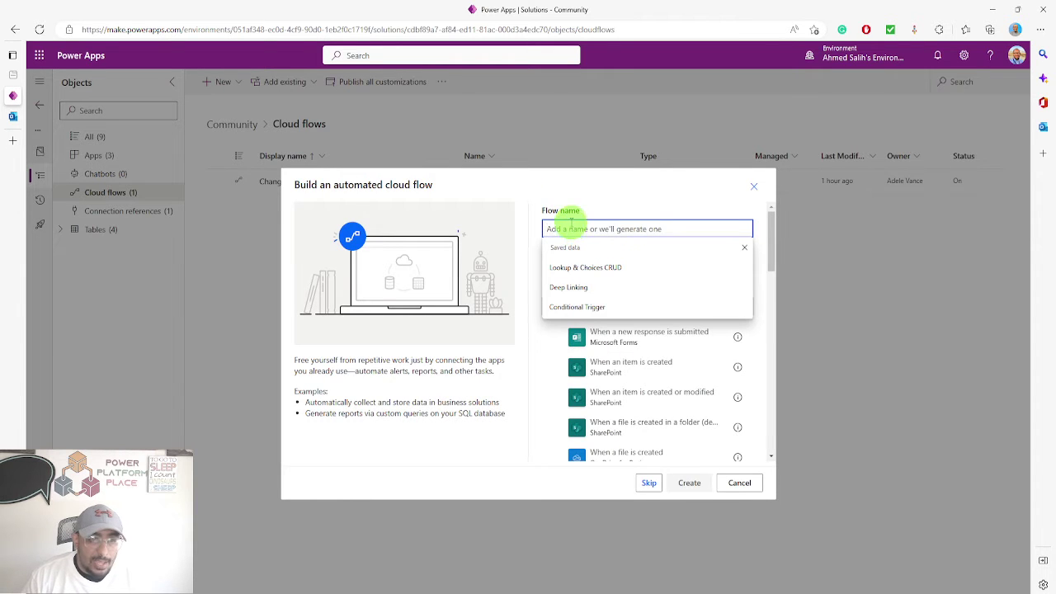
left_click(577, 306)
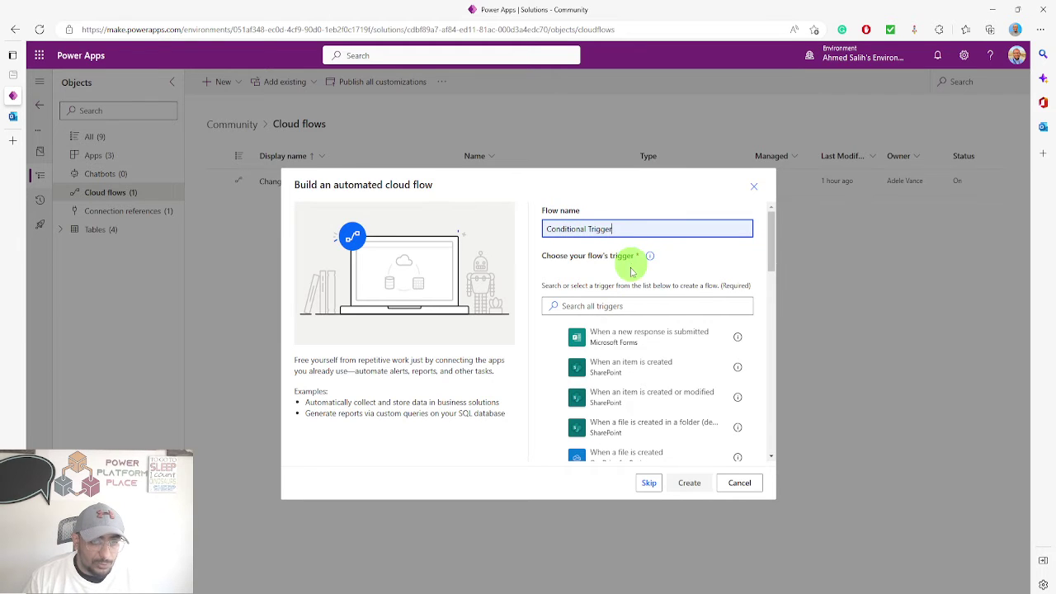
left_click(605, 308)
type("Dataverse")
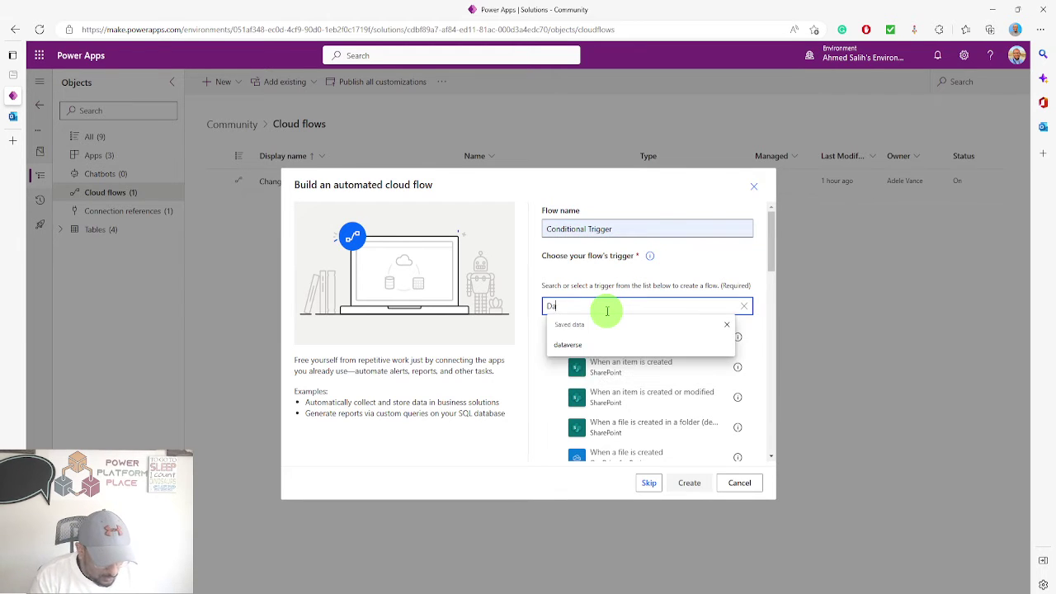
left_click(641, 277)
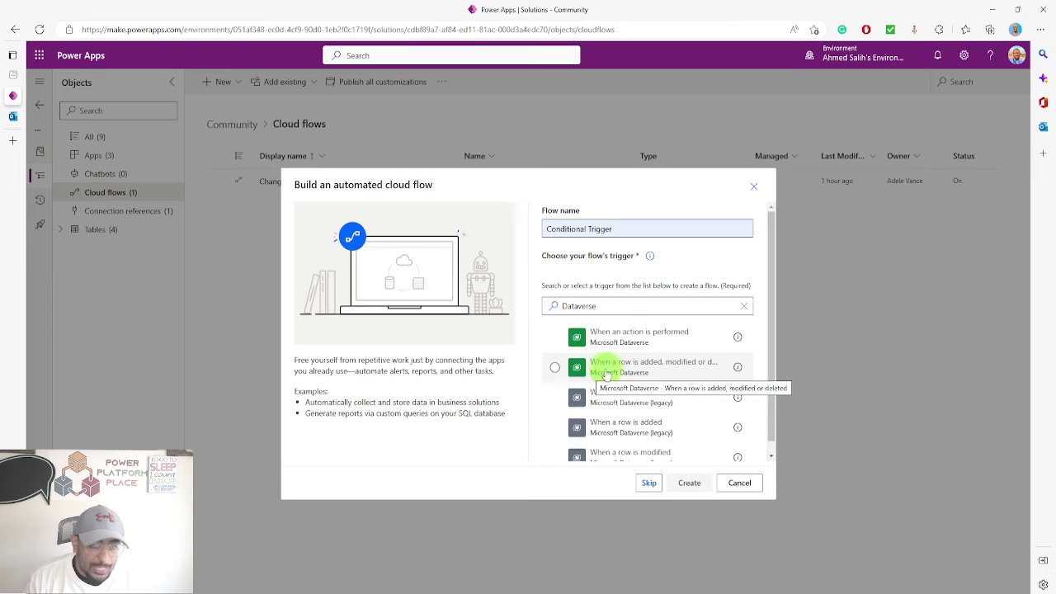
left_click(651, 367)
left_click(689, 482)
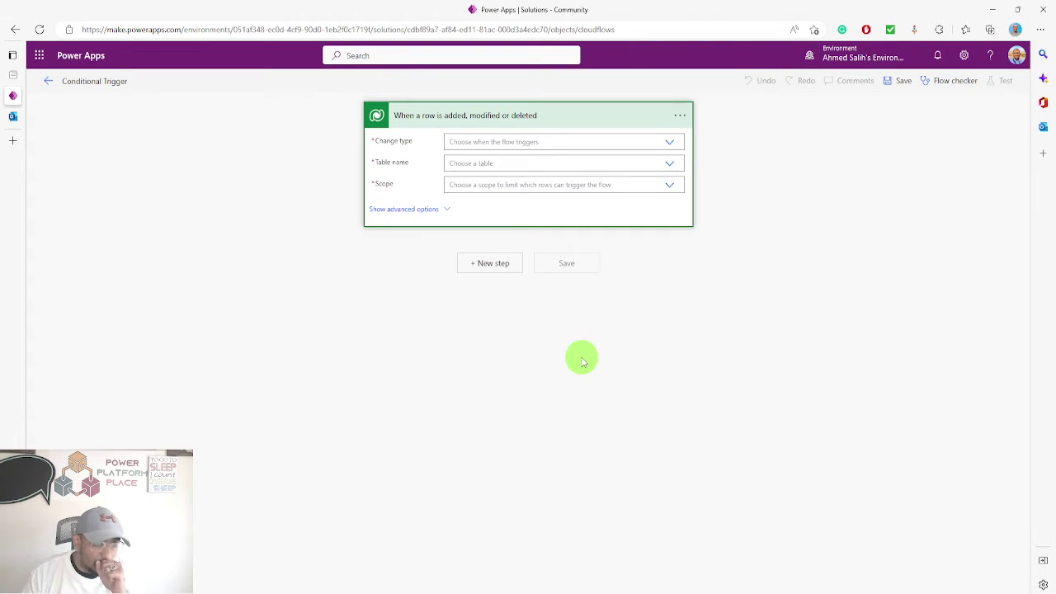
Trigger on Modified rows of the Customers table at Organization scope, then add a new step.
left_click(499, 141)
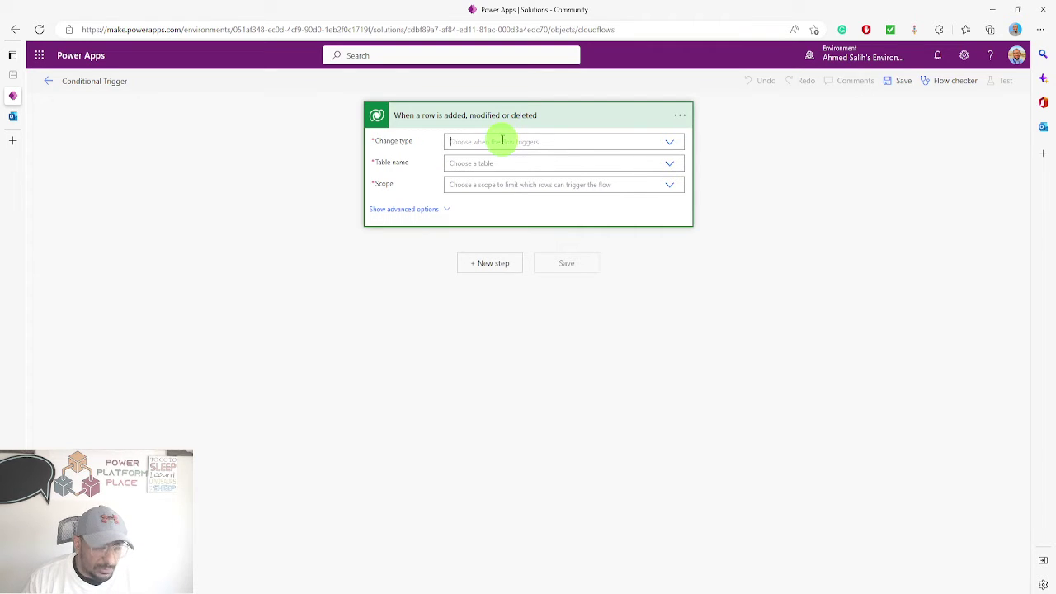
left_click(666, 144)
left_click(668, 148)
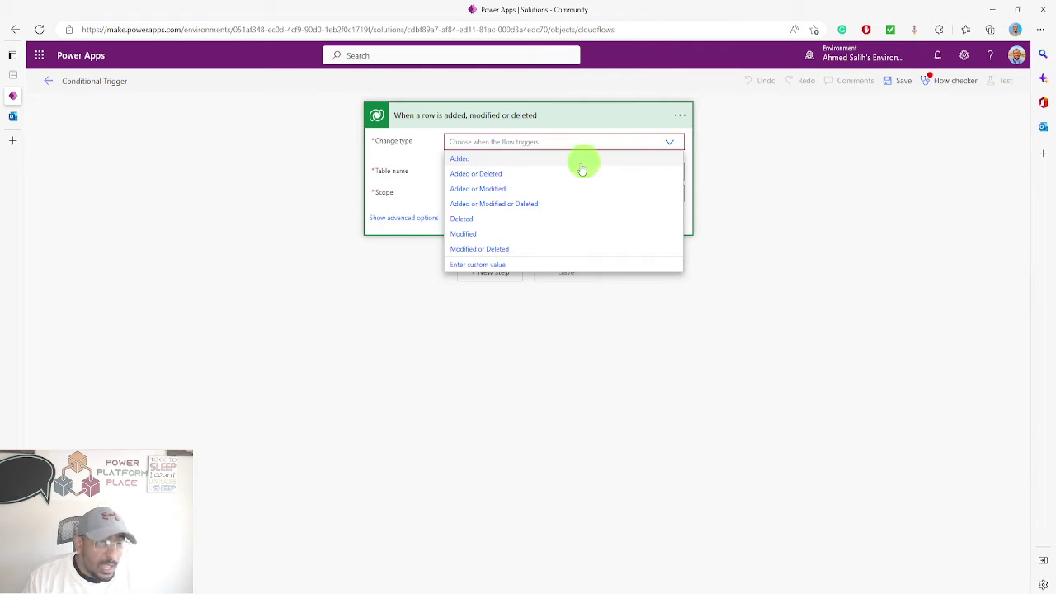
left_click(466, 233)
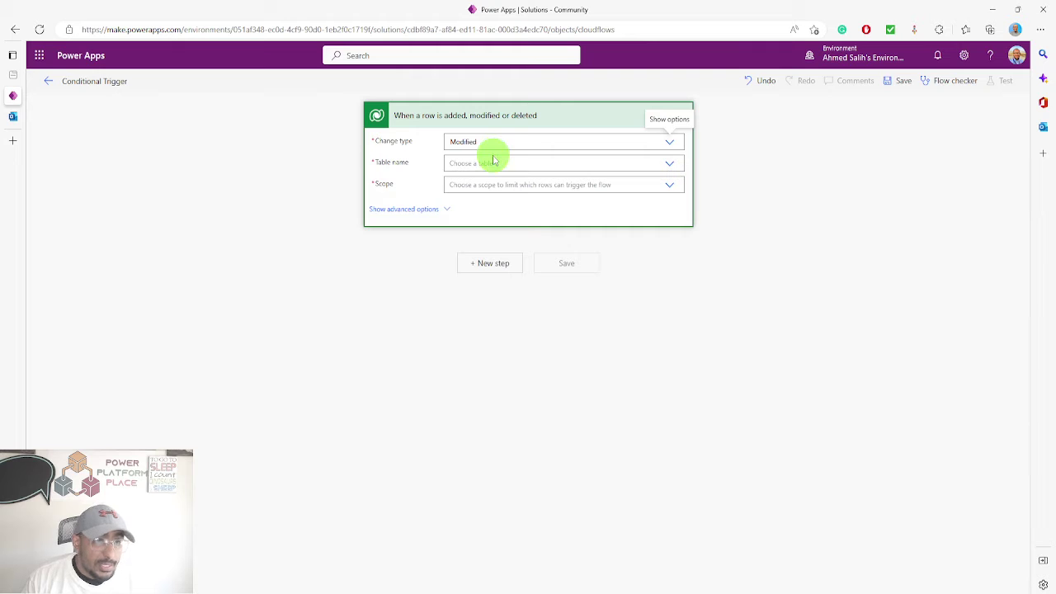
left_click(499, 164)
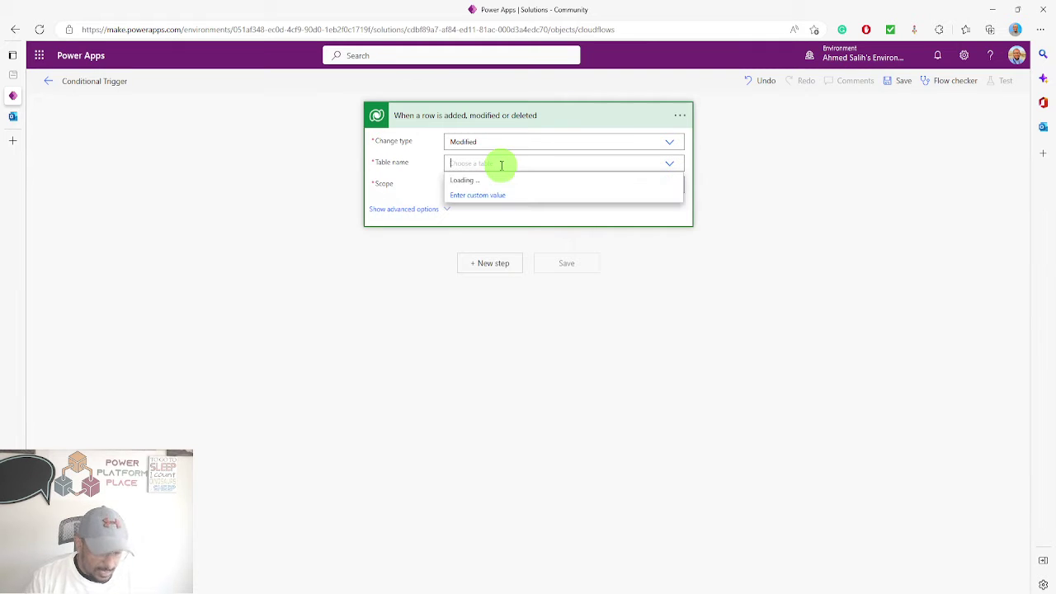
type("Customer")
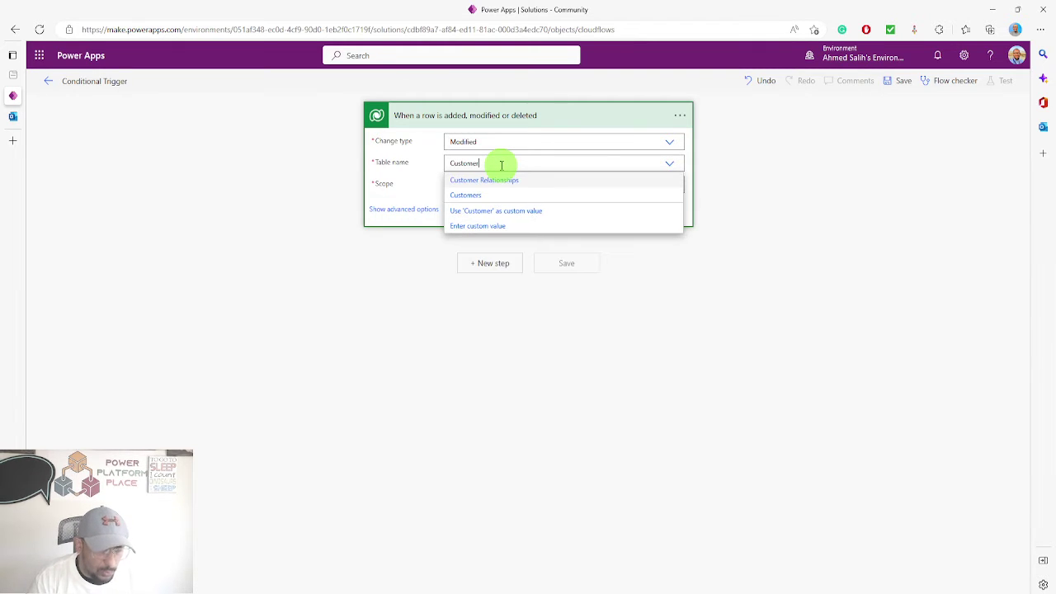
left_click(492, 196)
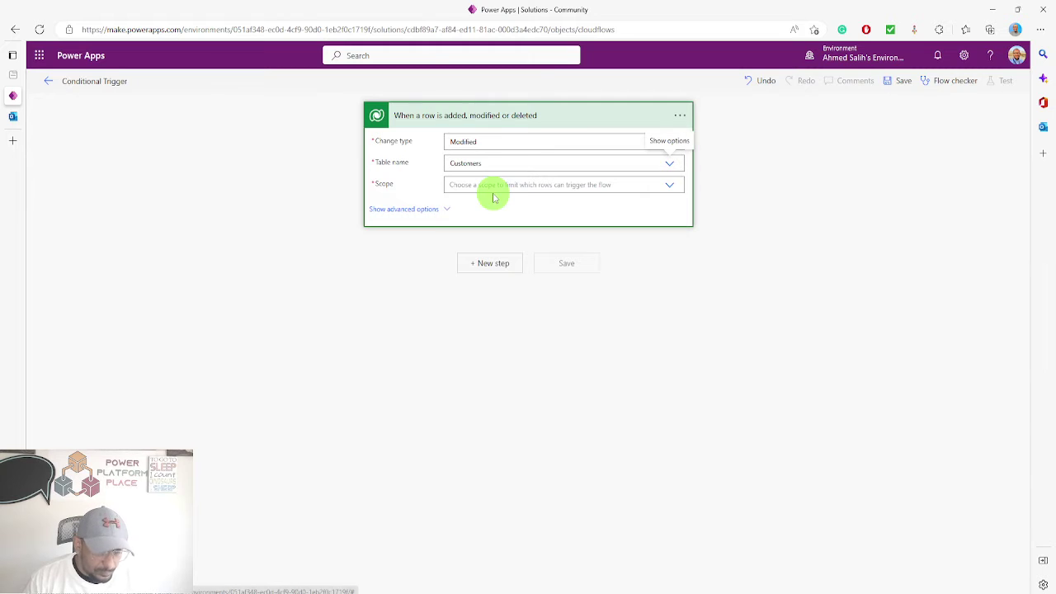
left_click(672, 190)
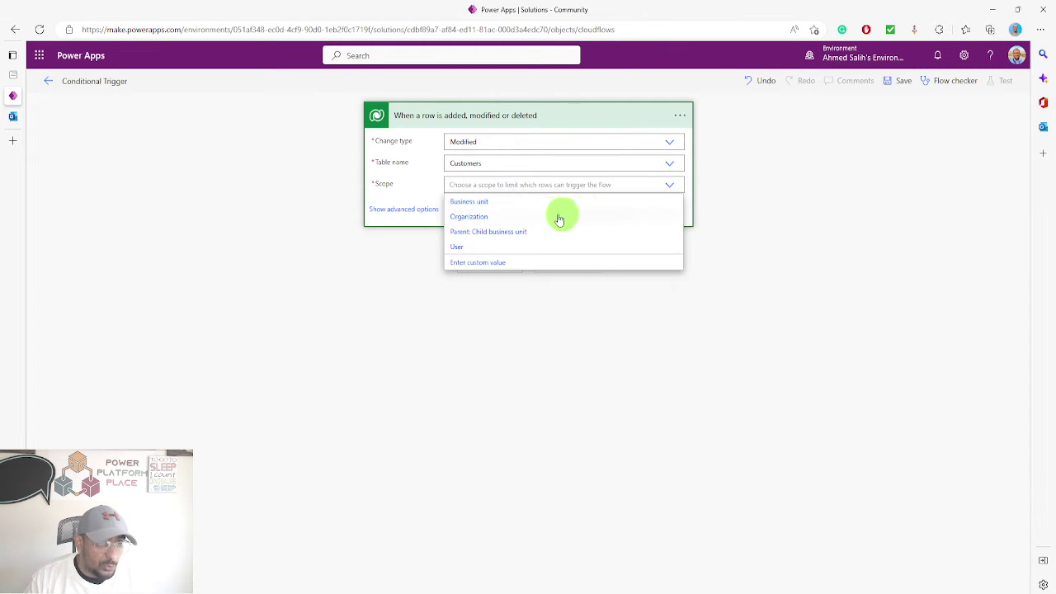
left_click(473, 216)
left_click(429, 209)
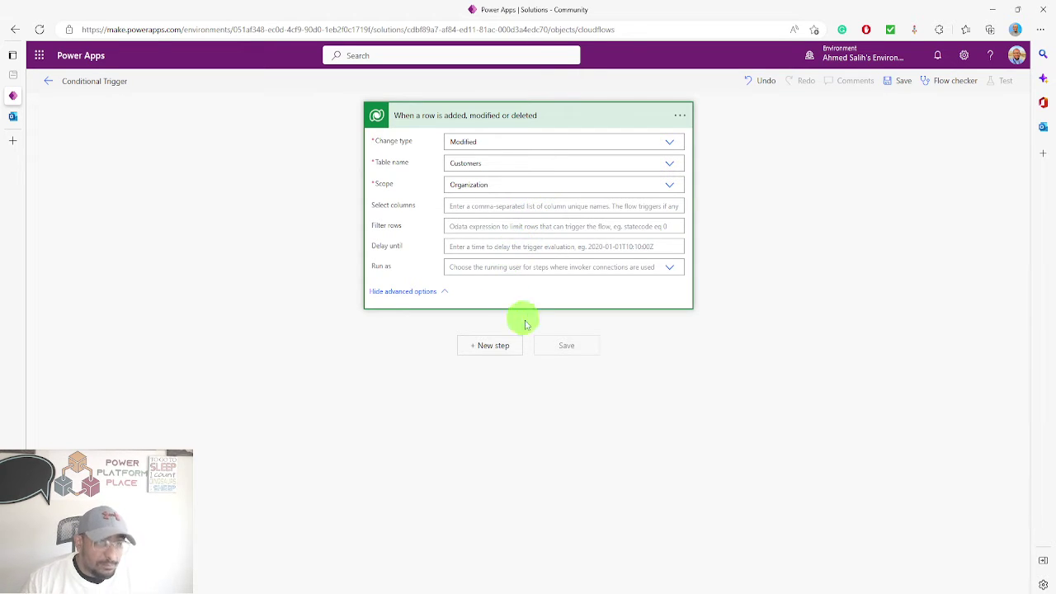
left_click(490, 351)
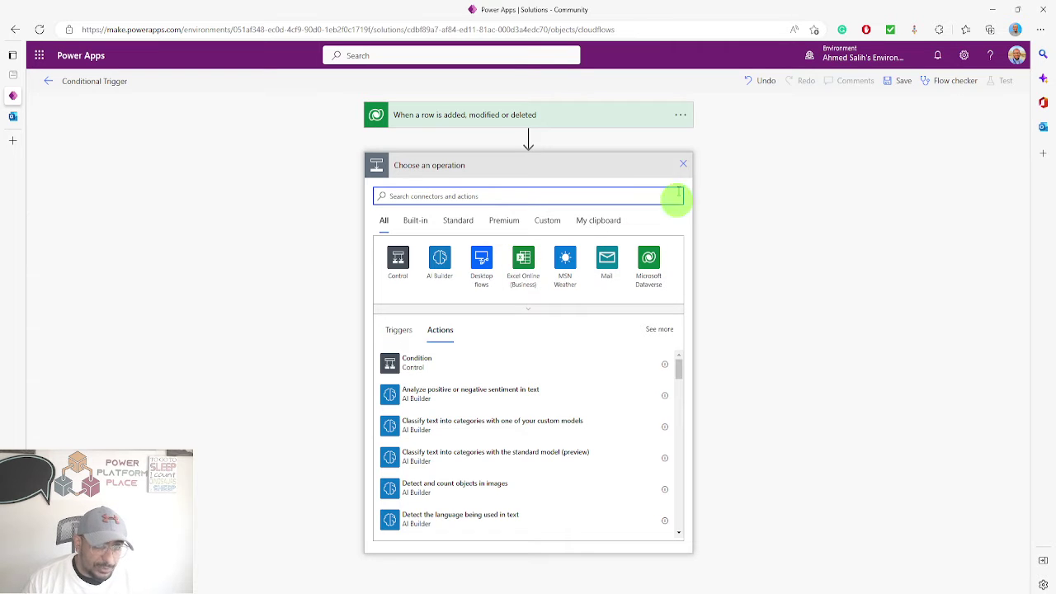
left_click(642, 122)
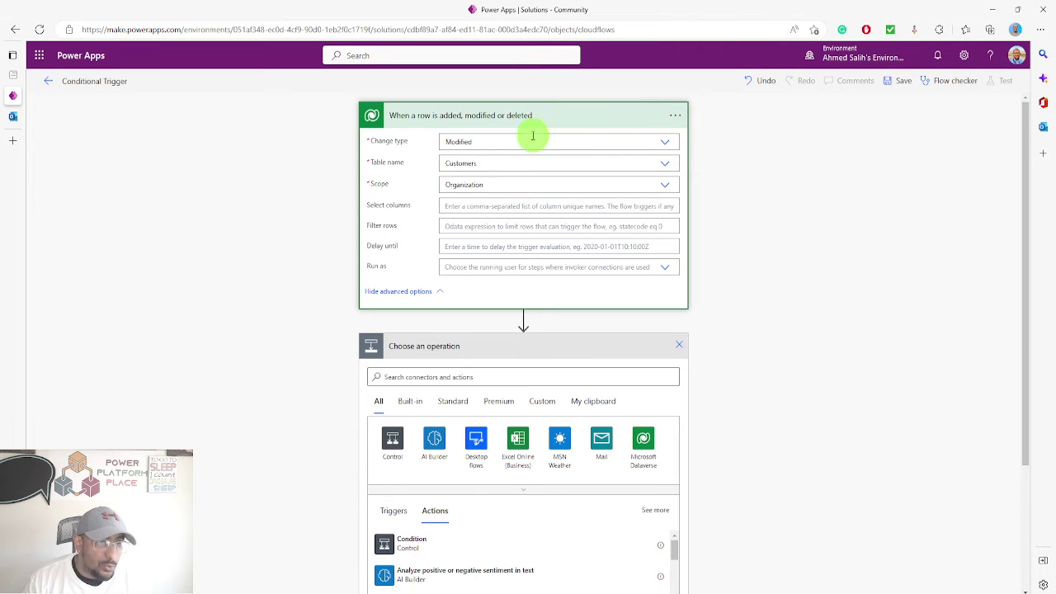
left_click(675, 116)
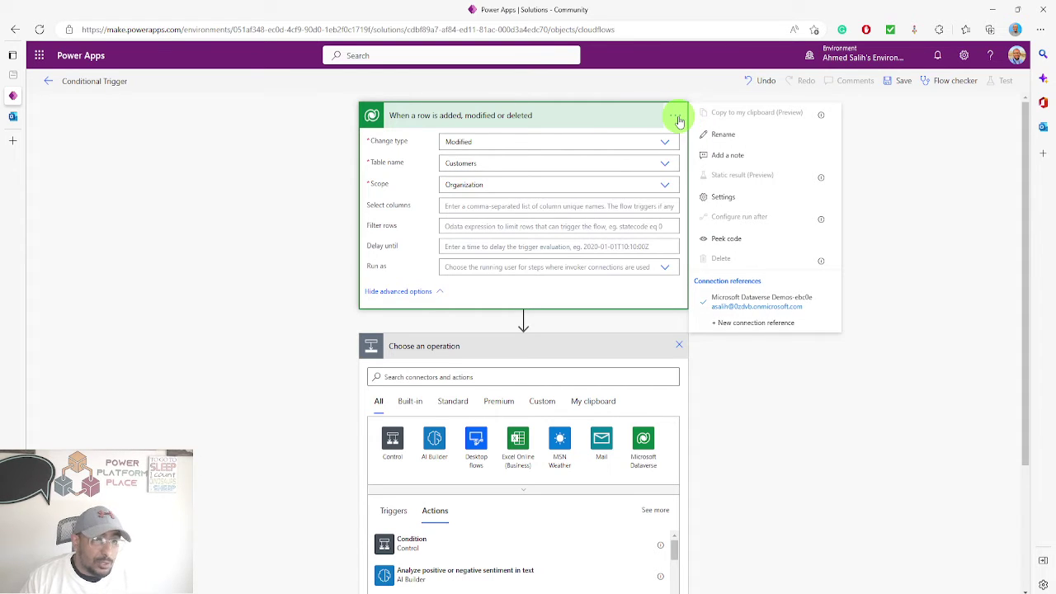
left_click(724, 199)
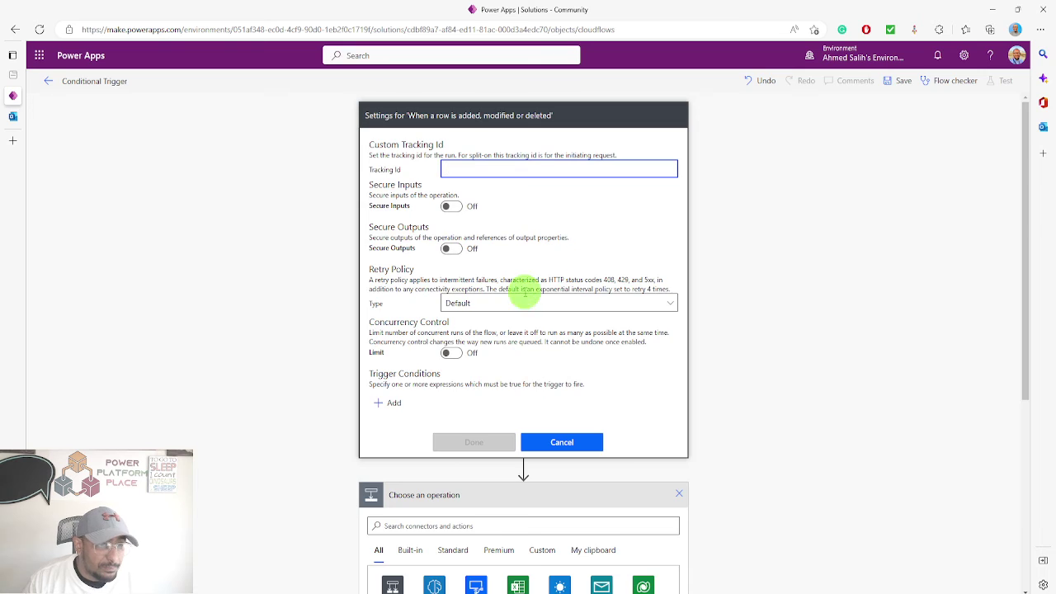
scroll(519, 272, "down", 4)
scroll(511, 269, "up", 4)
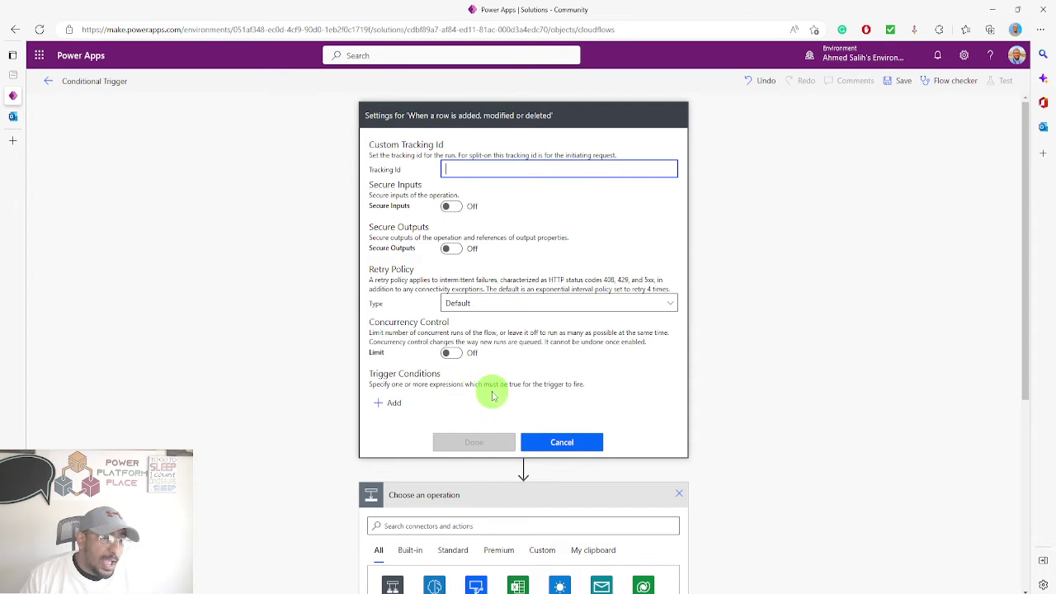
left_click(391, 403)
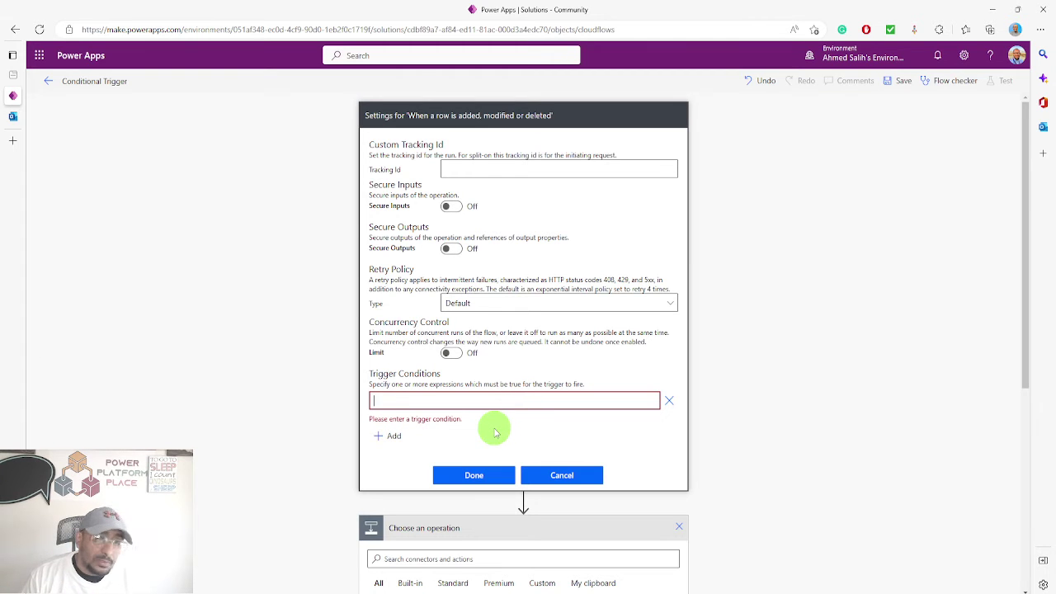
left_click(549, 476)
left_click(505, 376)
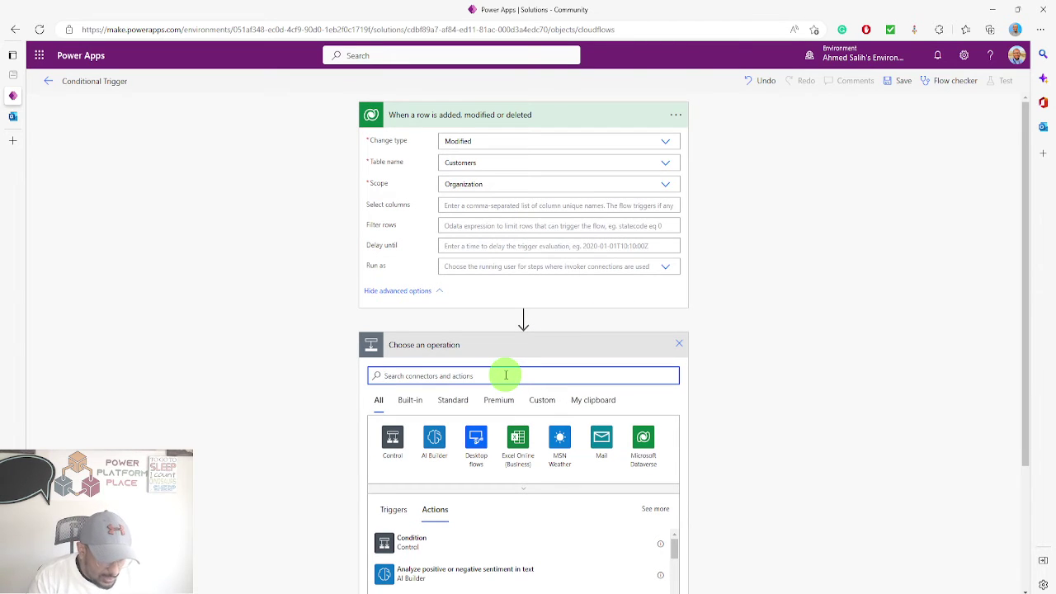
Add a Filter array step with the condition City is equal to Denver.
type("Filter")
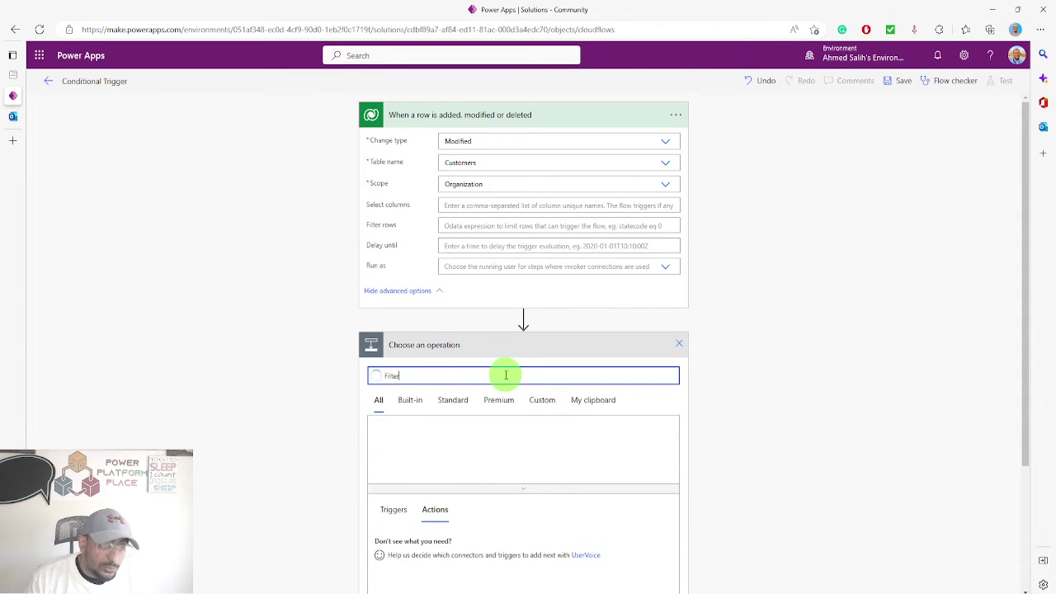
left_click(453, 549)
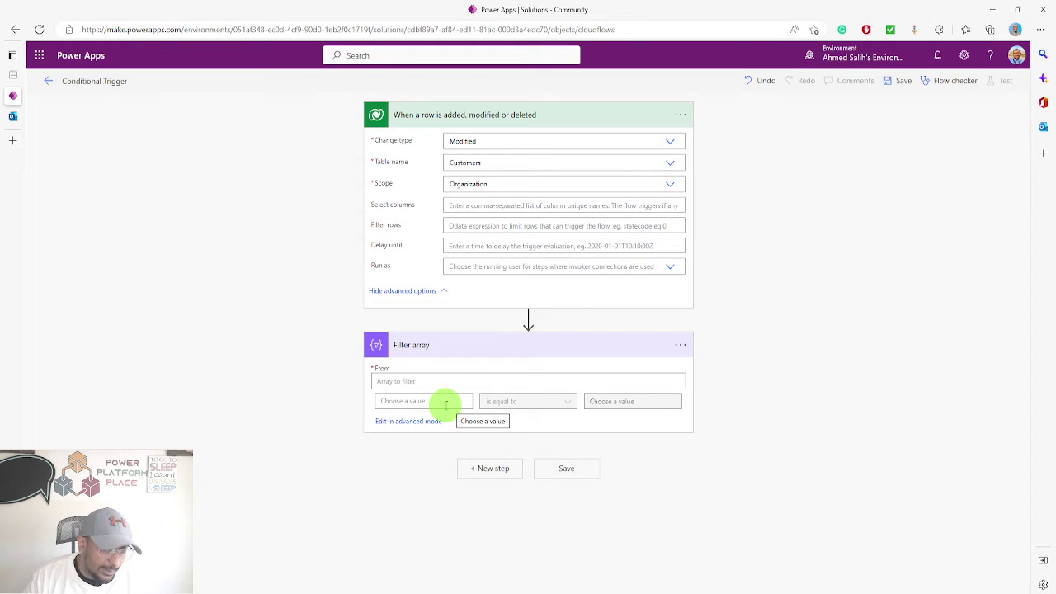
left_click(446, 402)
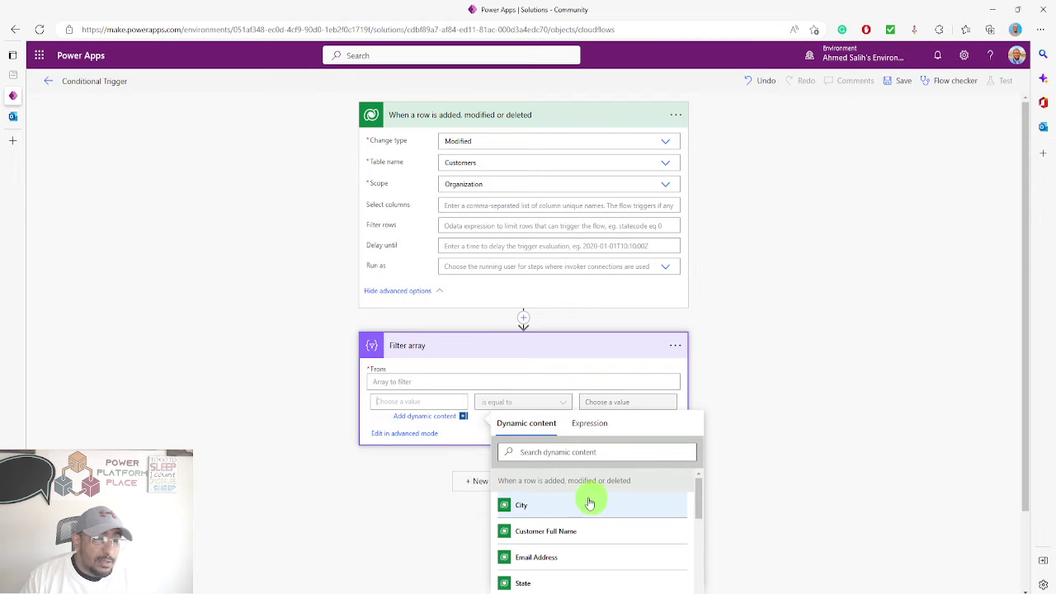
scroll(672, 502, "down", 1)
scroll(771, 408, "down", 1)
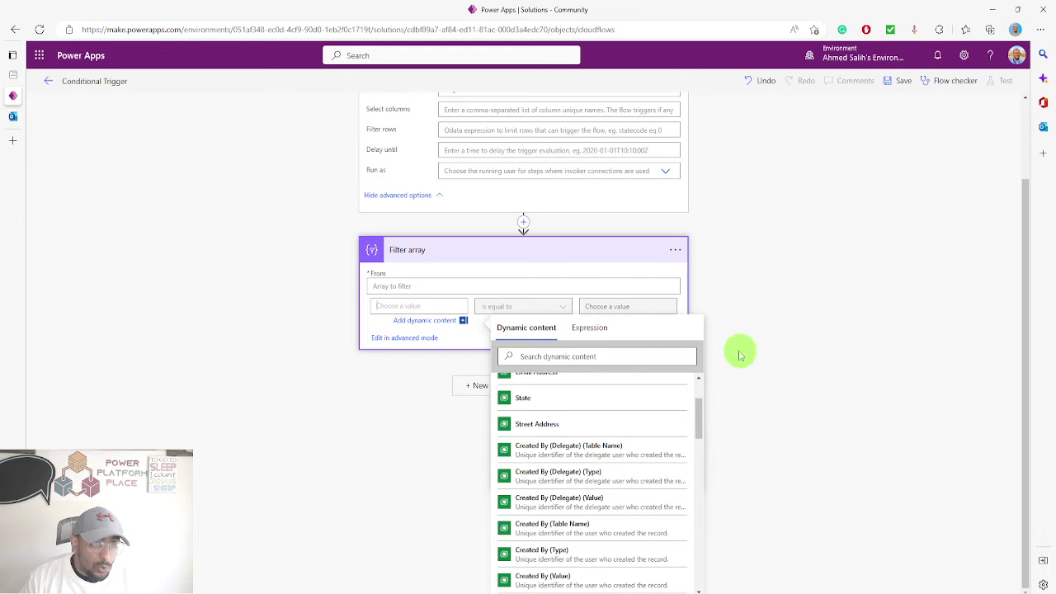
scroll(805, 342, "up", 1)
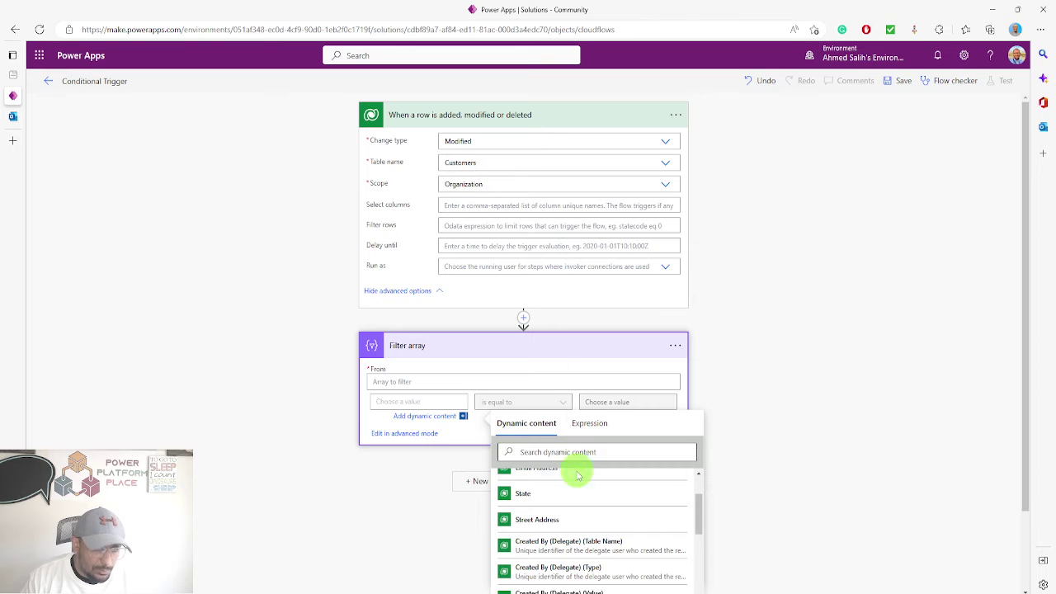
scroll(577, 476, "up", 3)
left_click(537, 506)
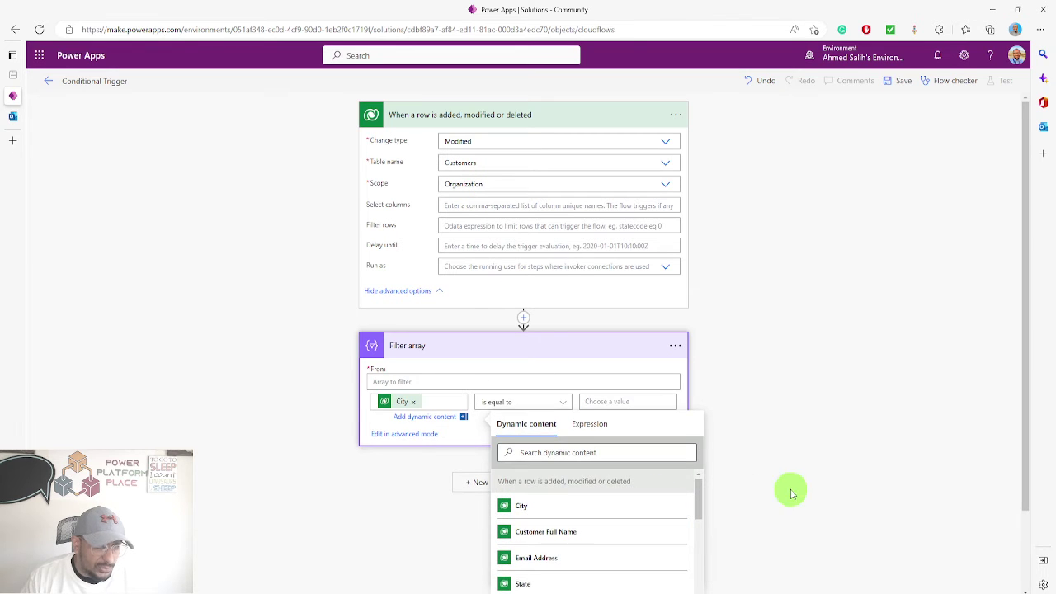
left_click(608, 401)
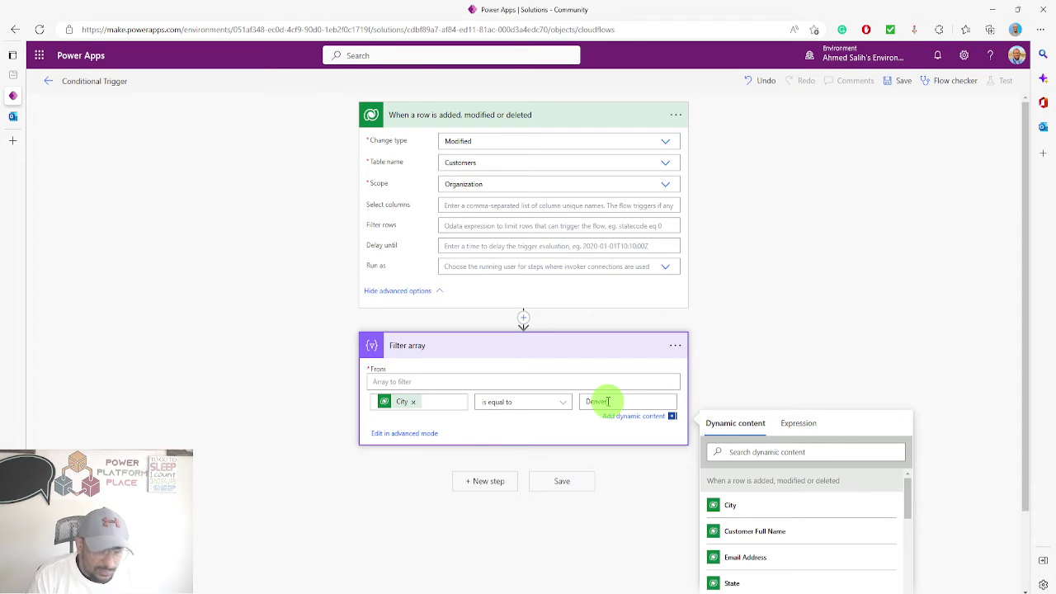
left_click(564, 432)
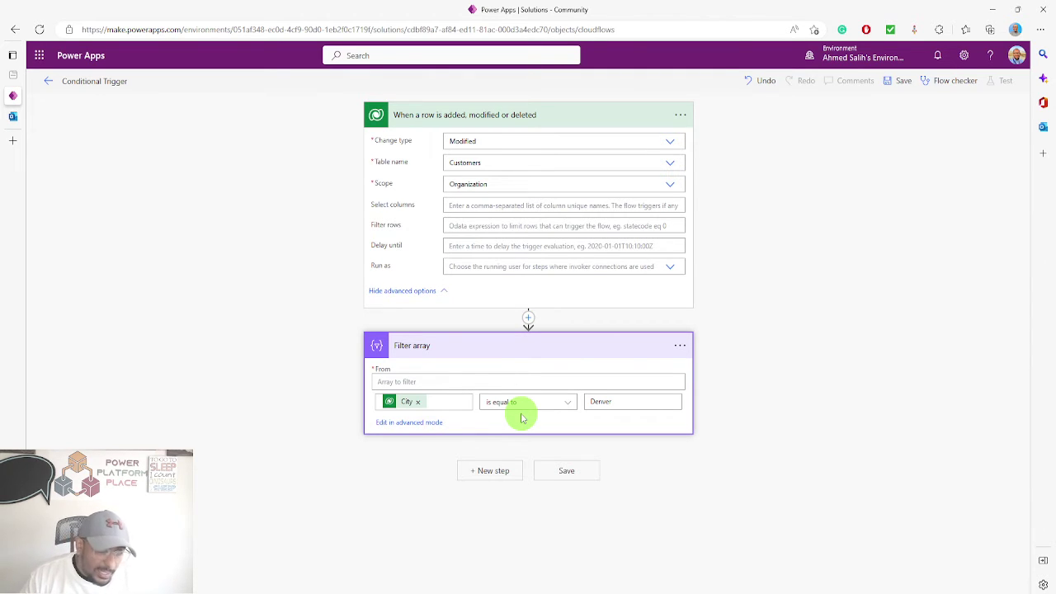
Copy the Denver expression into the trigger's Trigger Conditions setting.
left_click(410, 422)
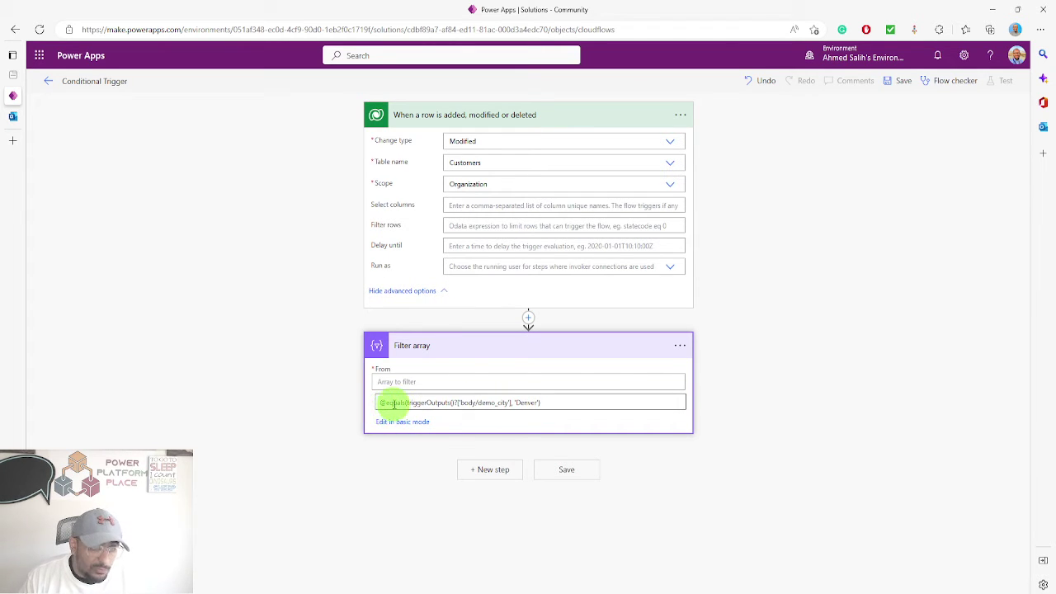
left_click_drag(546, 404, 382, 405)
key("ctrl+c")
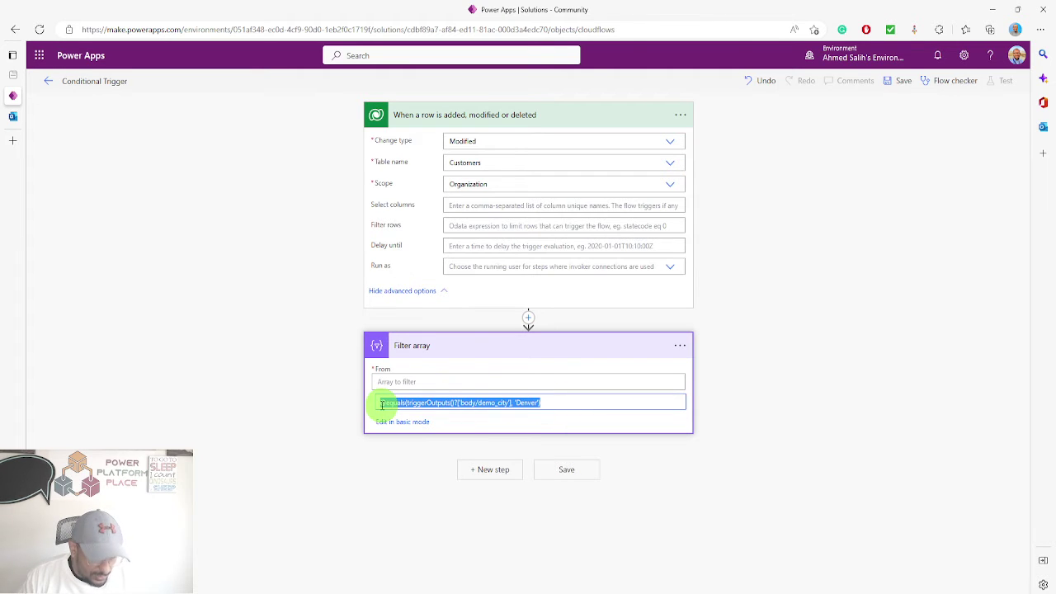
left_click(681, 119)
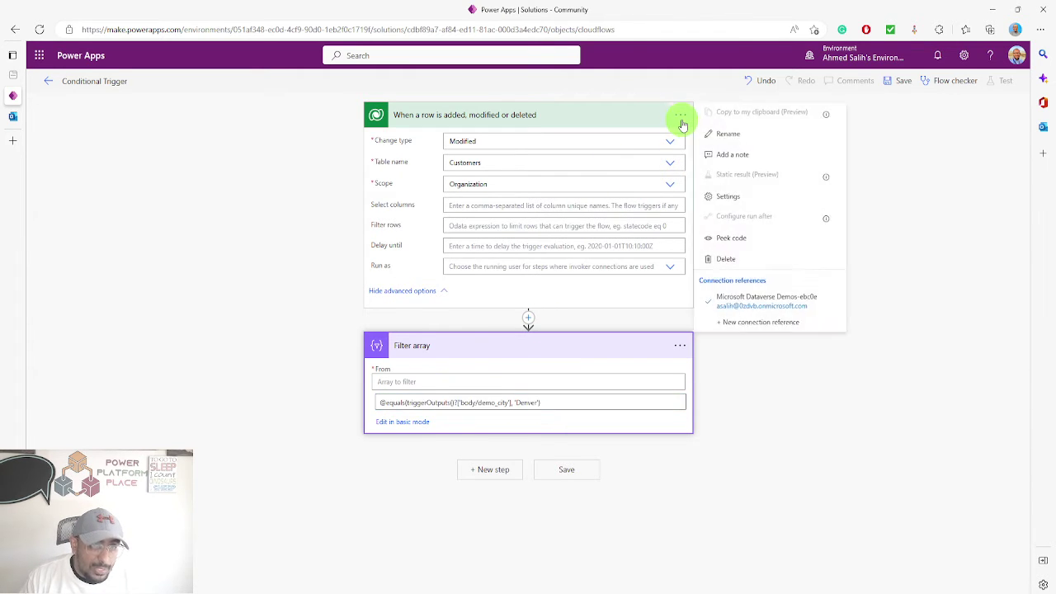
left_click(737, 203)
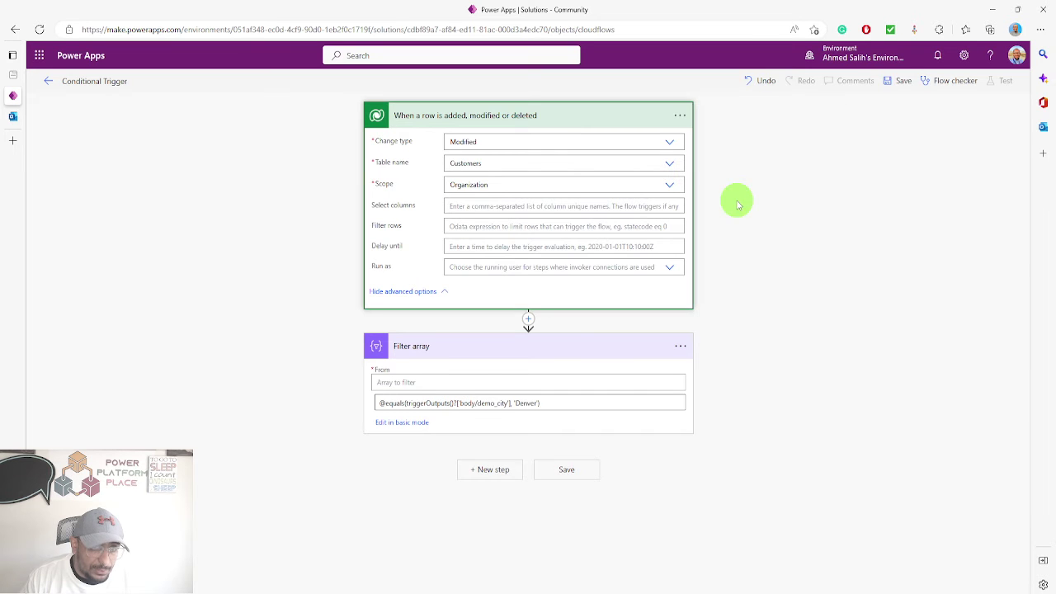
left_click(394, 410)
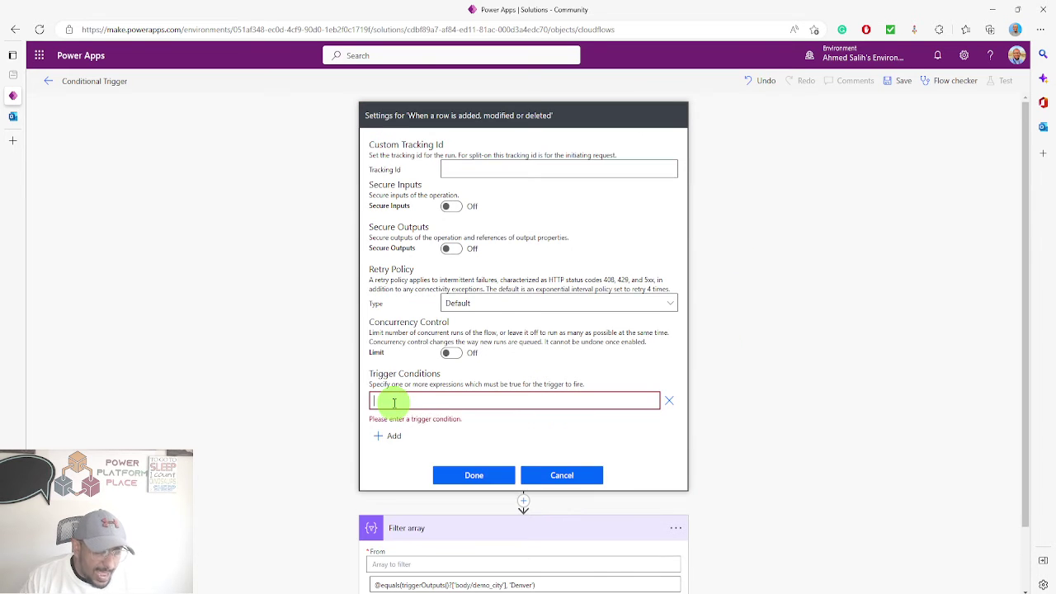
key("ctrl+v")
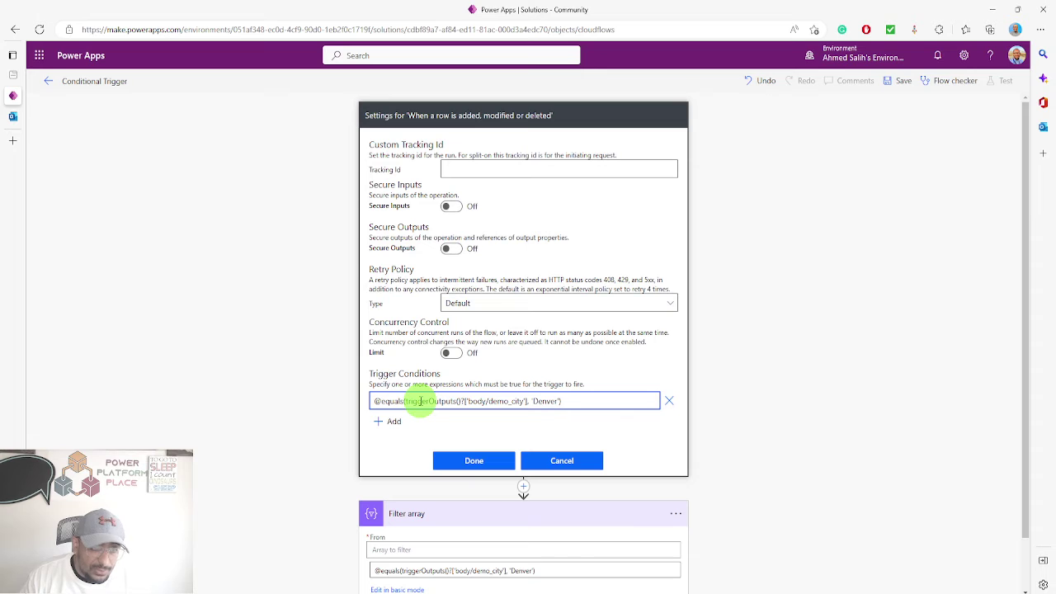
left_click(472, 460)
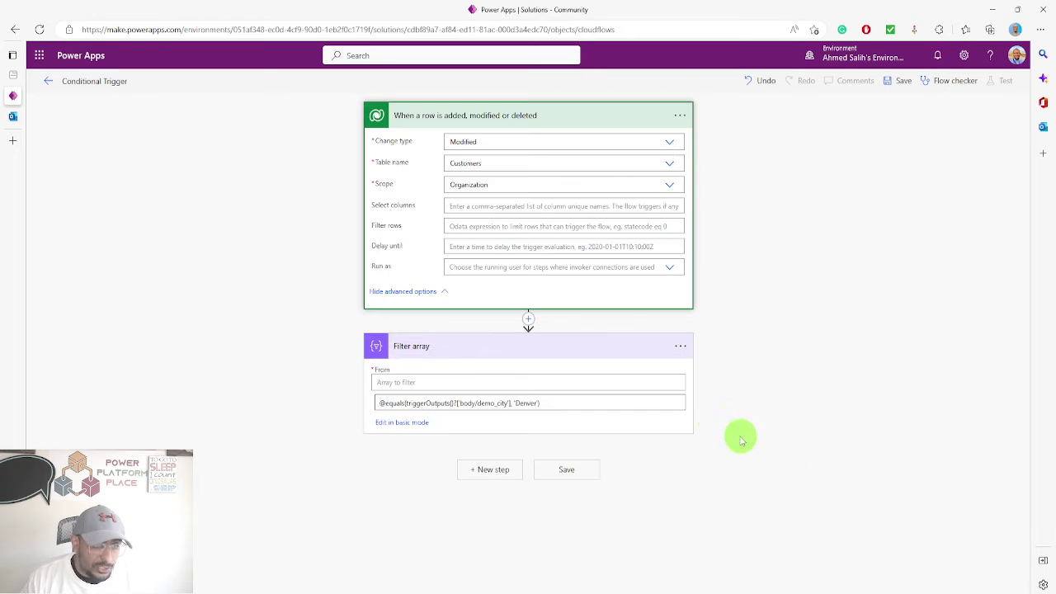
left_click(417, 425)
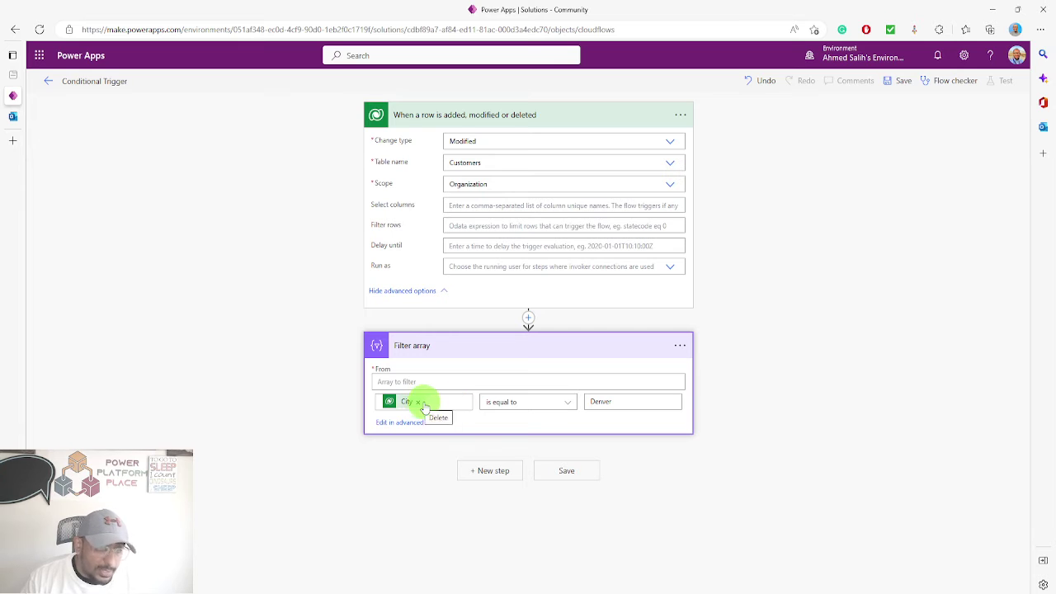
Change the filter to State is not equal to TN and select its advanced-mode expression.
left_click(427, 402)
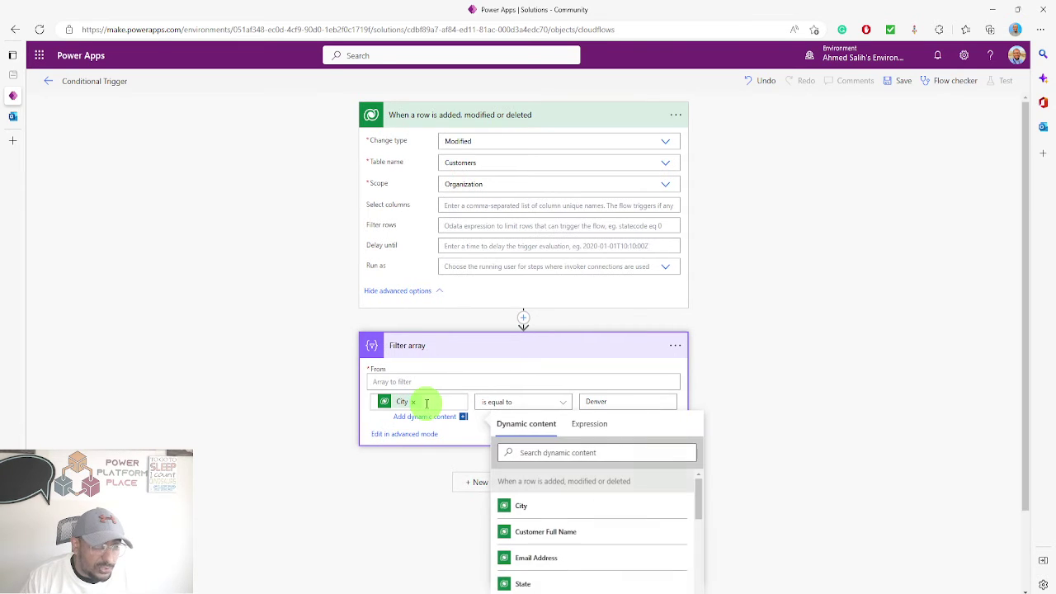
left_click(414, 403)
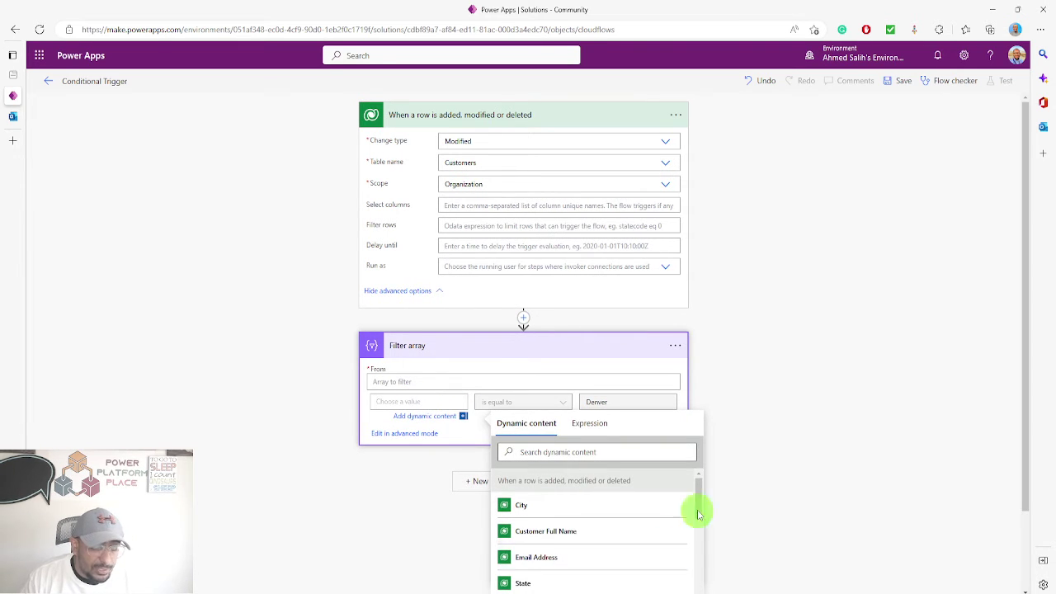
scroll(797, 464, "down", 2)
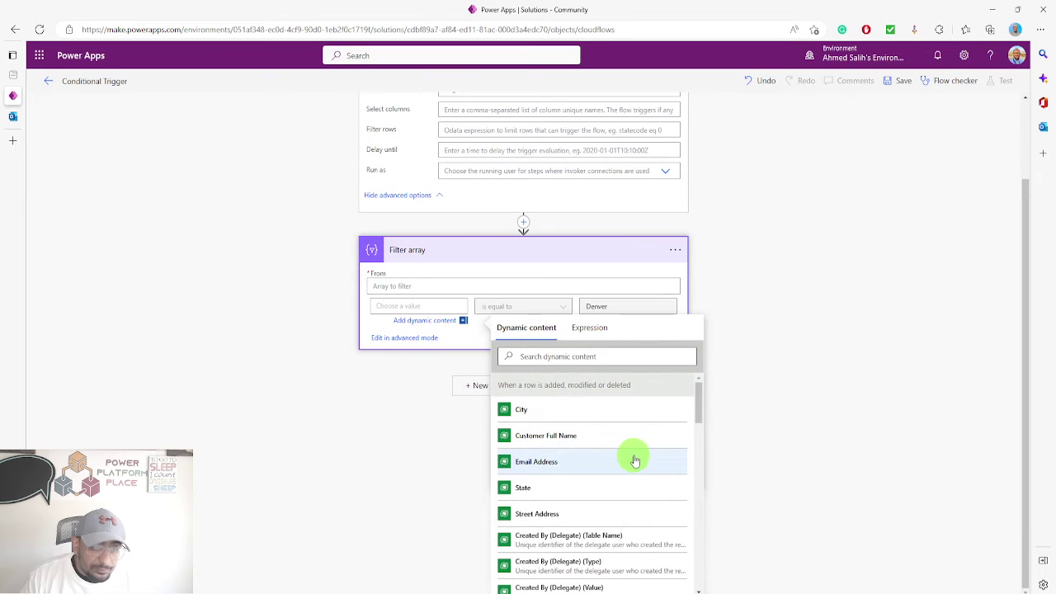
left_click(587, 493)
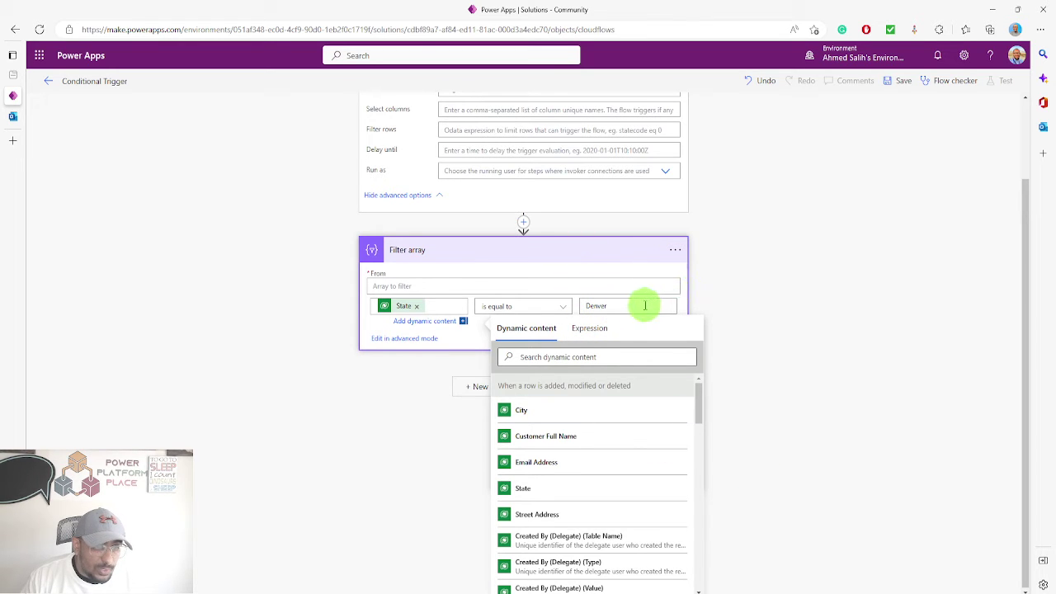
scroll(610, 307, "up", 2)
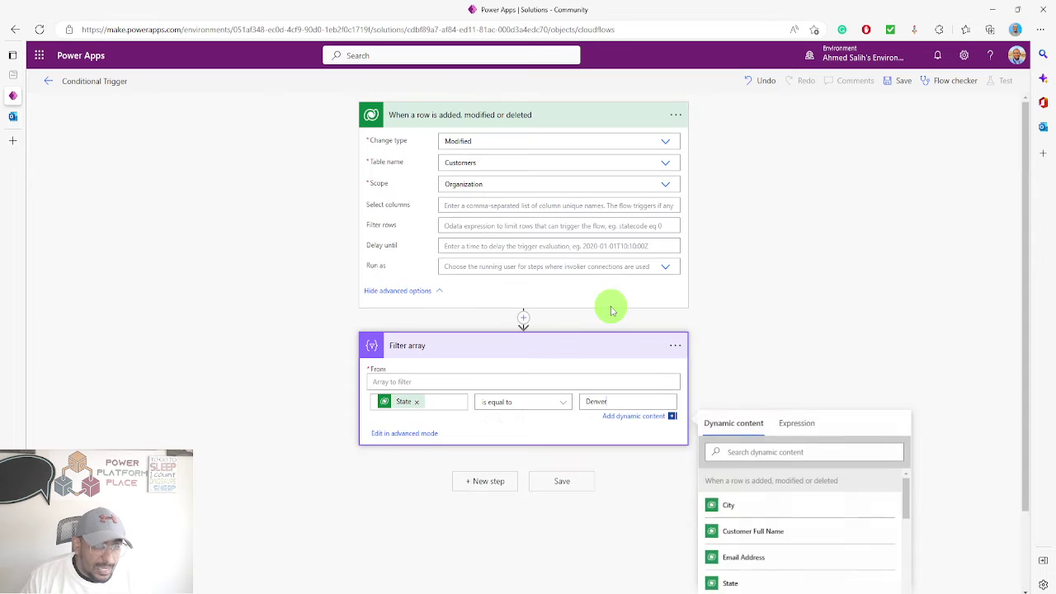
left_click(566, 403)
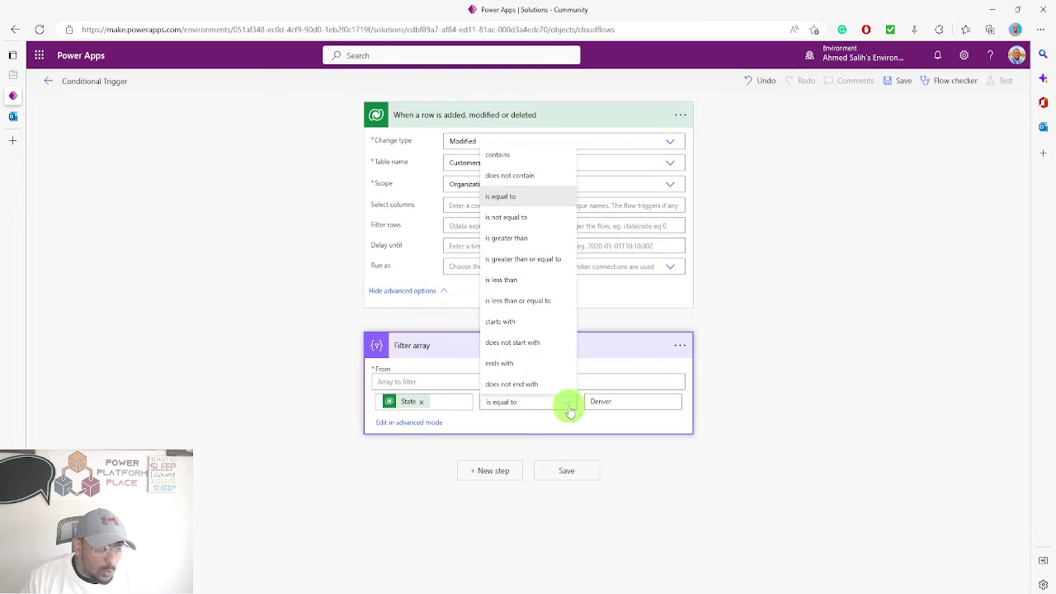
left_click(546, 219)
left_click(615, 404)
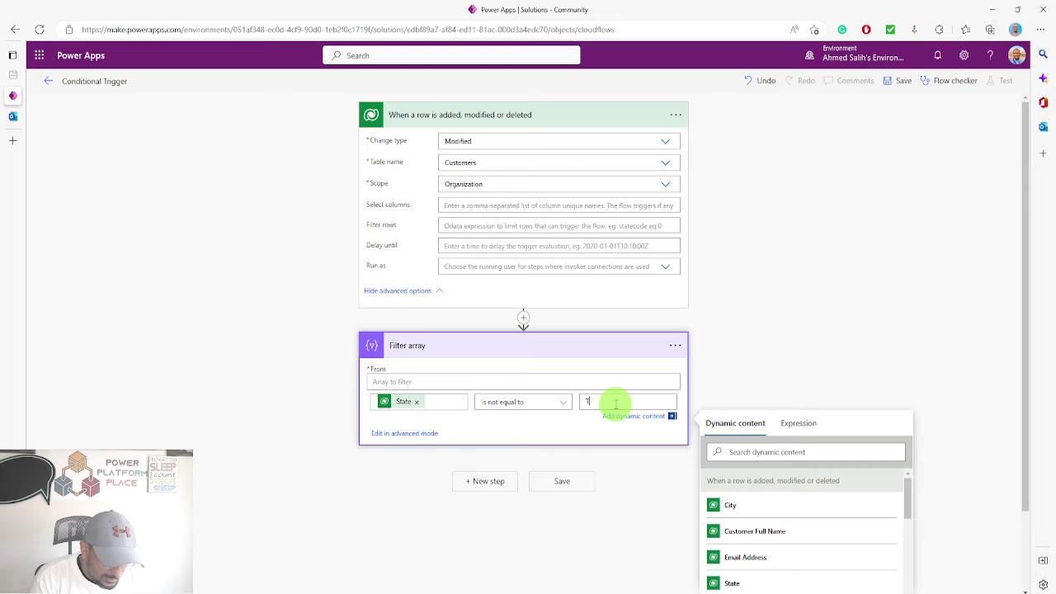
left_click(549, 429)
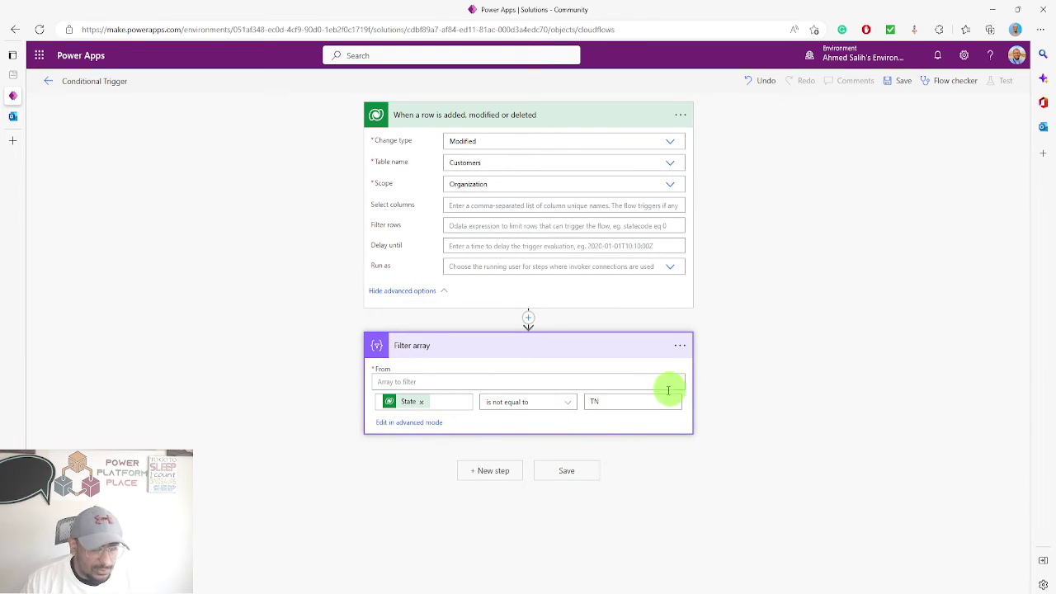
left_click(422, 422)
triple_click(571, 402)
key("ctrl+c")
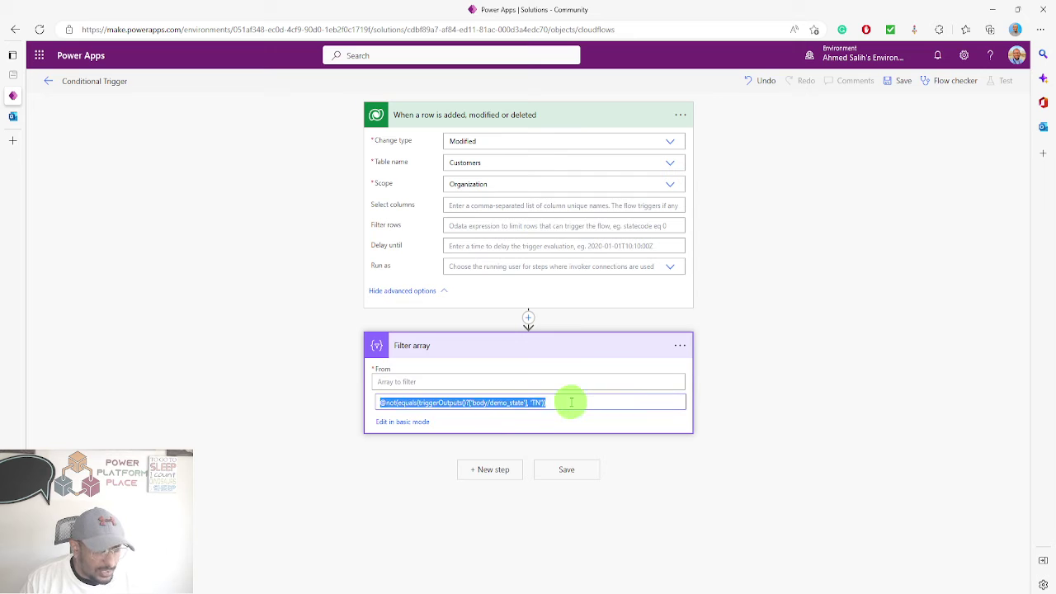
Paste the not-TN expression as a second trigger condition in the trigger settings.
left_click(680, 117)
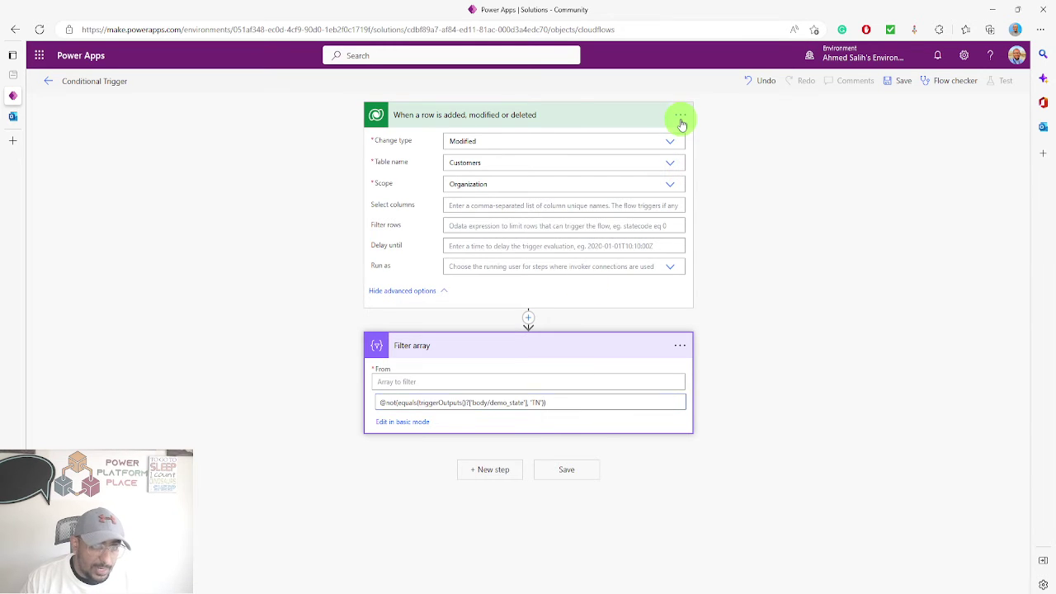
left_click(730, 199)
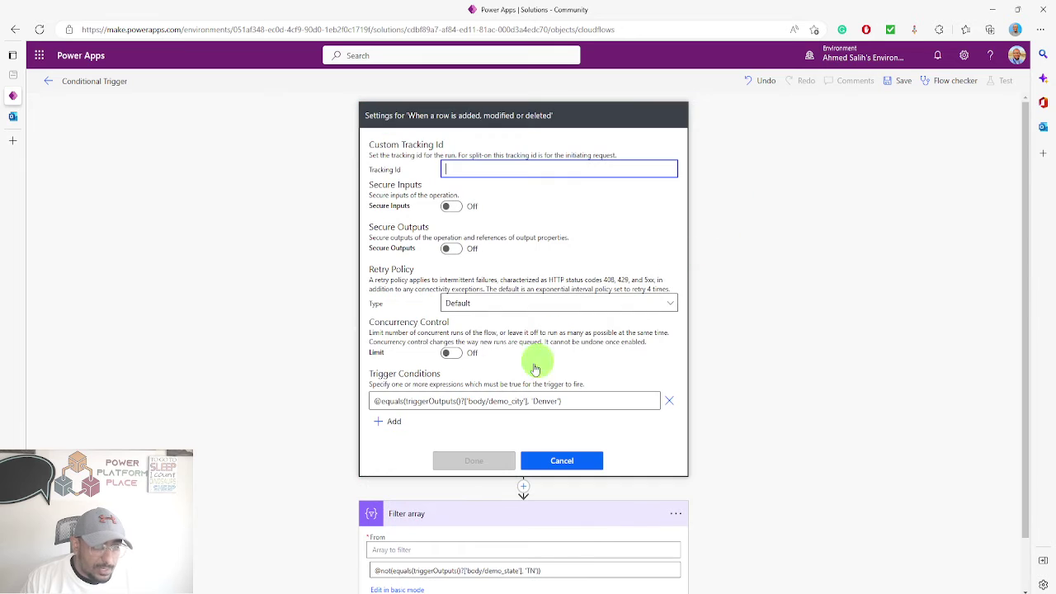
left_click(389, 422)
key("ctrl+v")
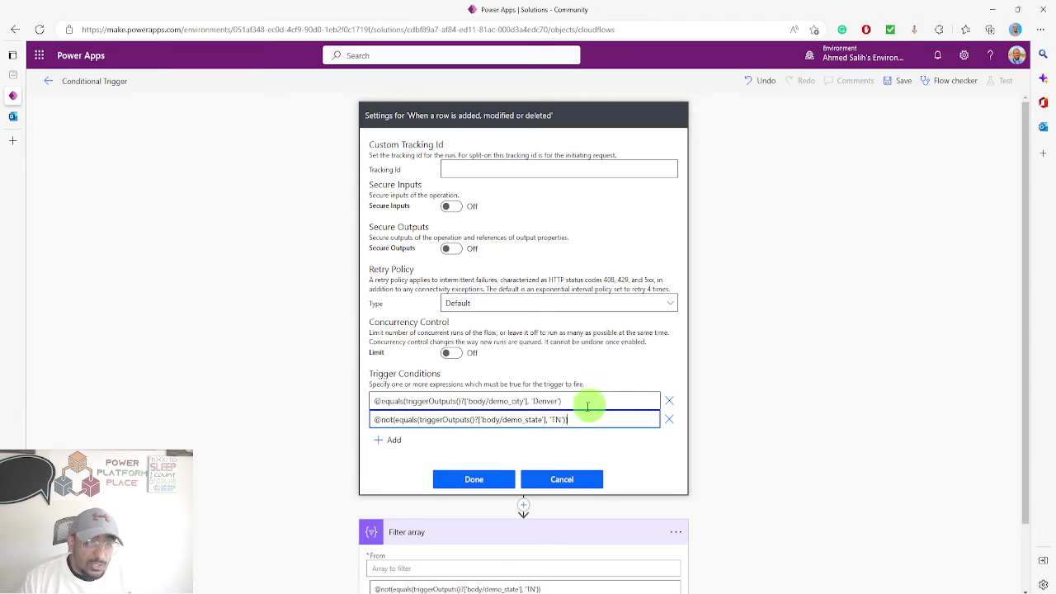
left_click(493, 478)
Delete the Filter array step and save the flow.
left_click(679, 345)
left_click(726, 488)
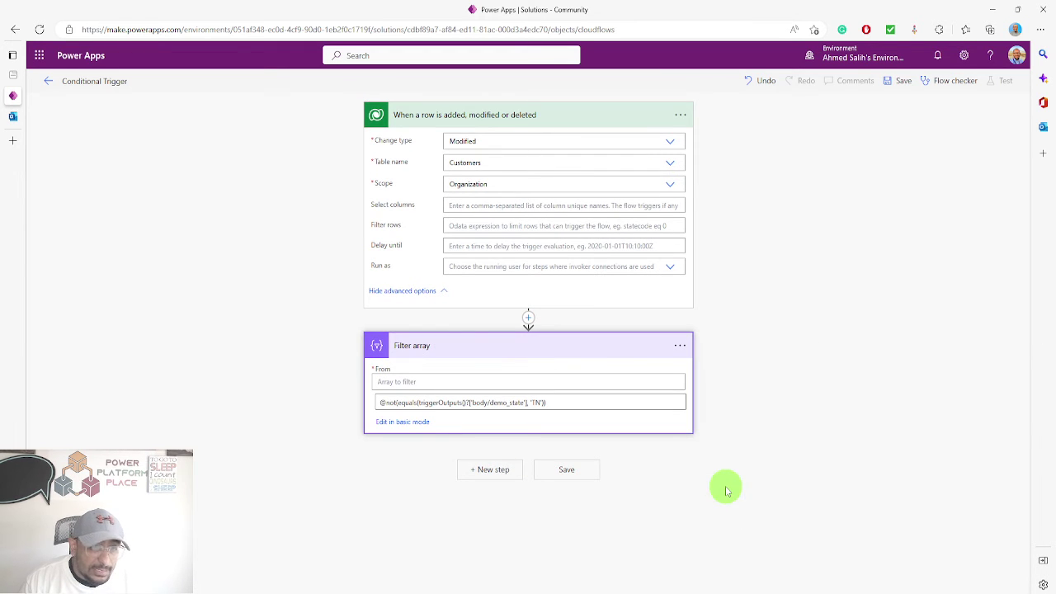
left_click(894, 83)
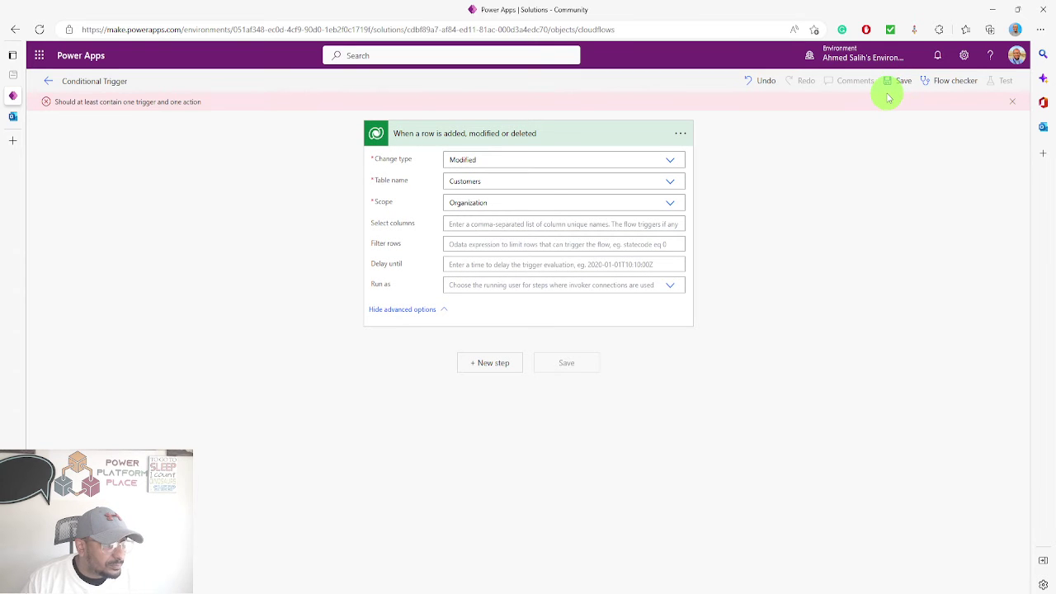
Add a Send an email (V2) action and pick the suggested recipient.
left_click(495, 364)
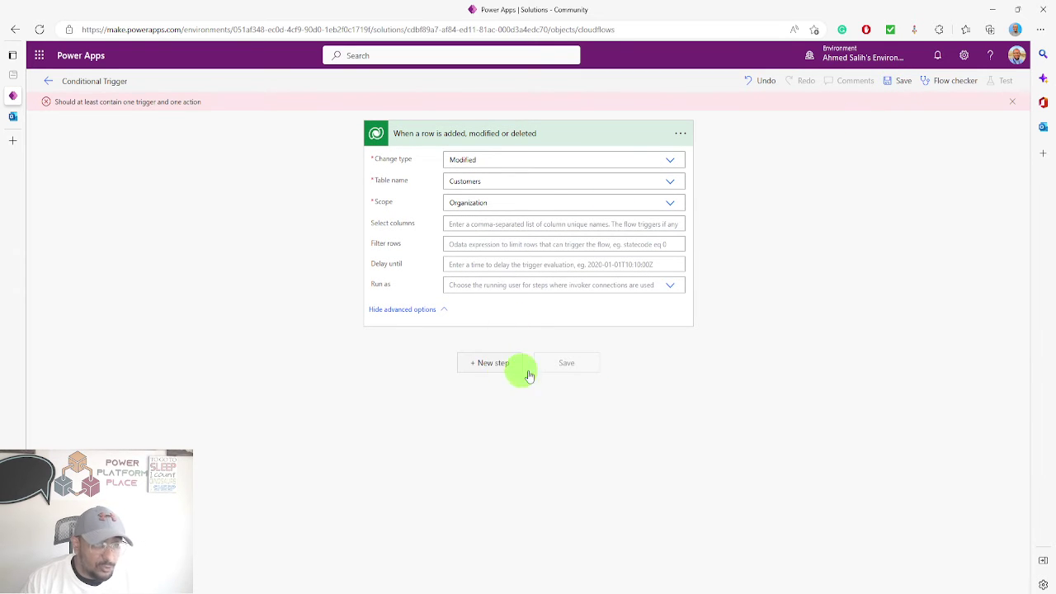
type("Email")
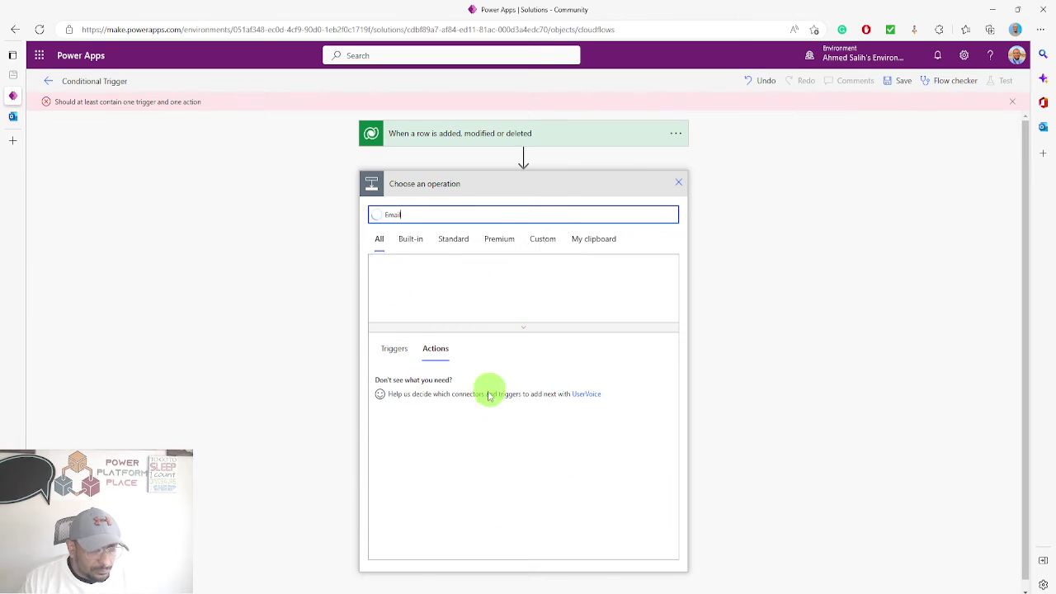
left_click(467, 475)
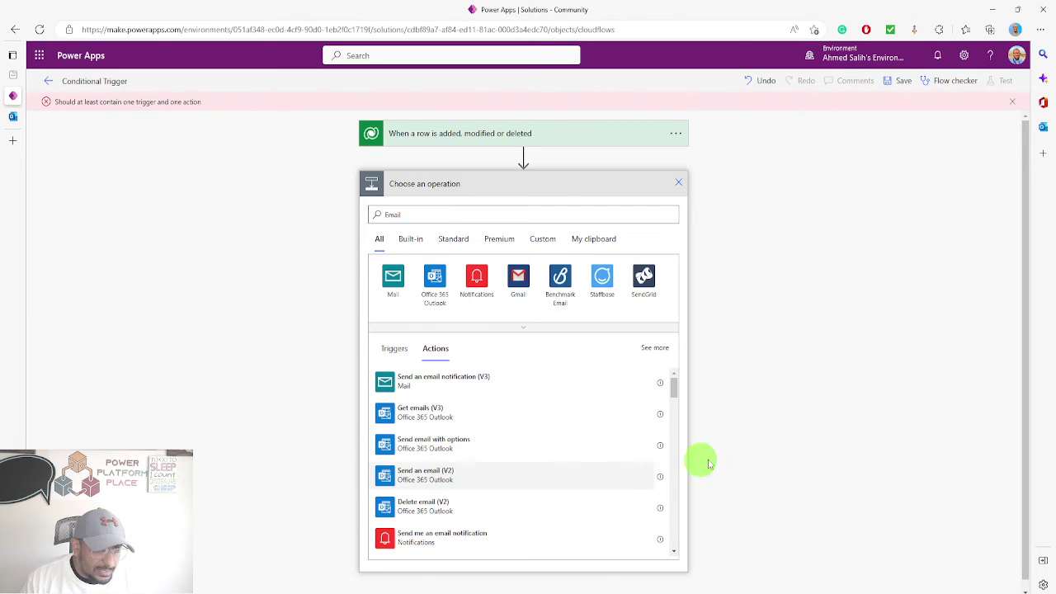
left_click(498, 211)
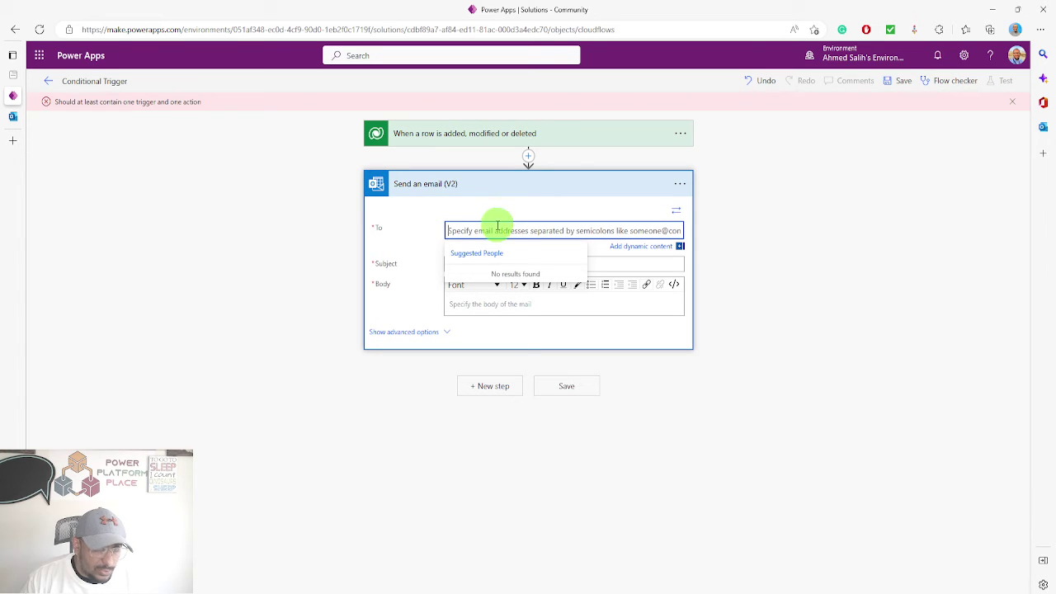
type("a")
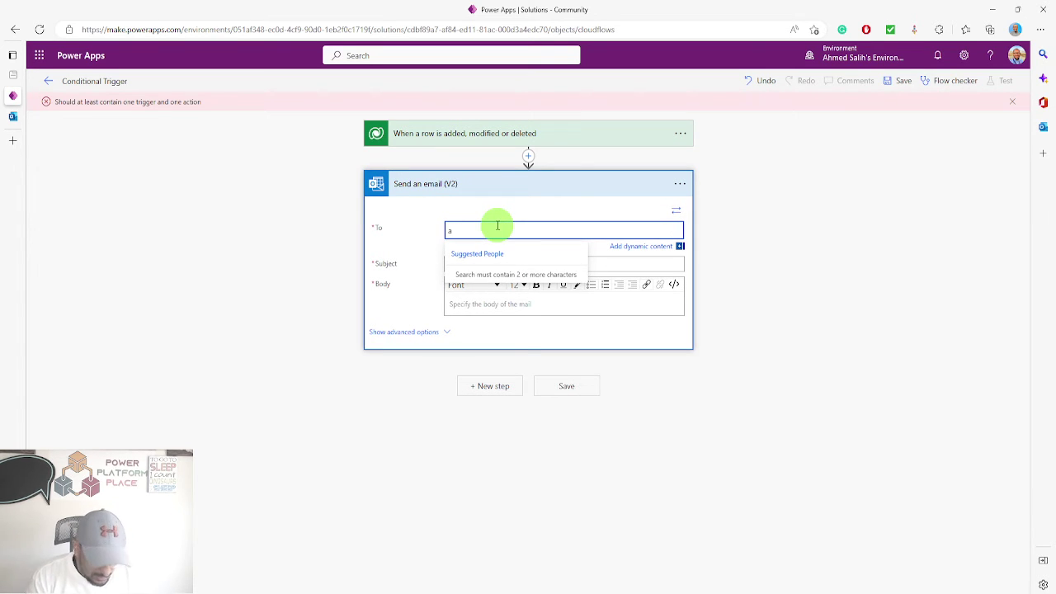
type("lih")
left_click(560, 275)
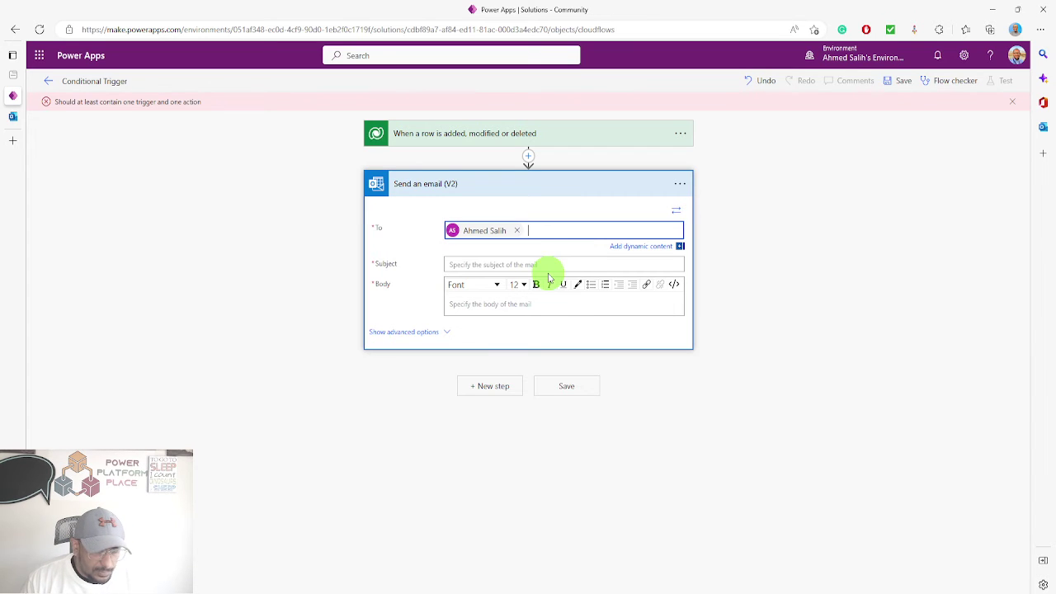
Set subject 'Conditional Trigger Flow Fired', put City and State in the body, and save.
left_click(535, 260)
type("Conditional Tri")
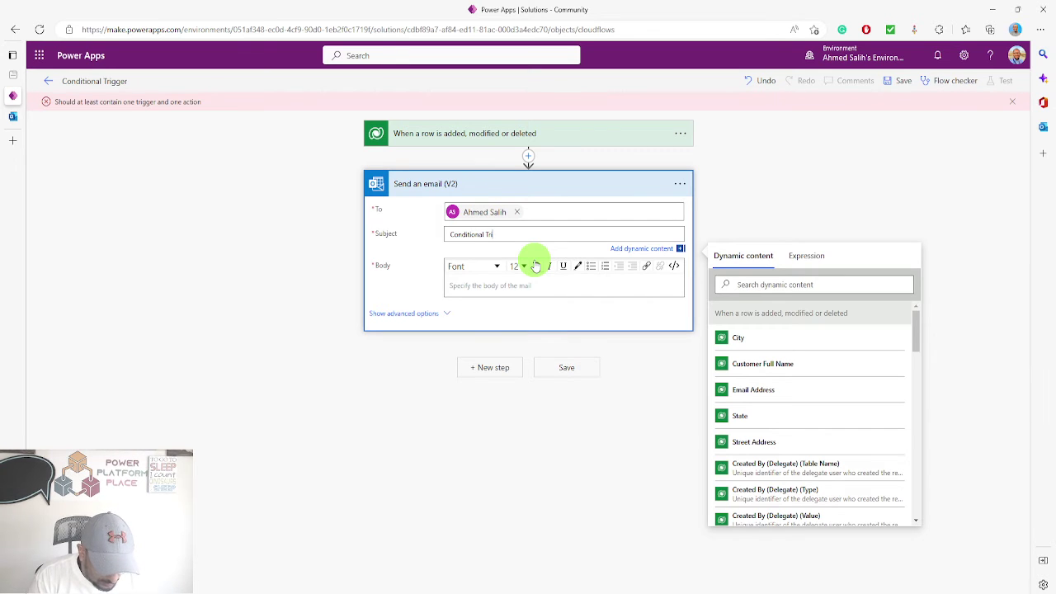
type("gger Flow Run")
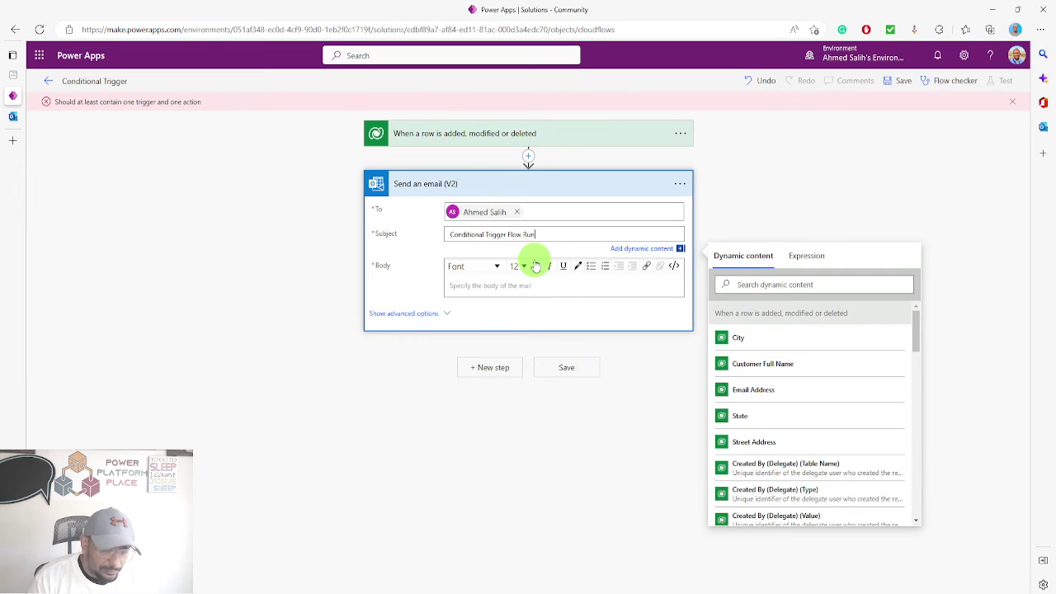
double_click(528, 234)
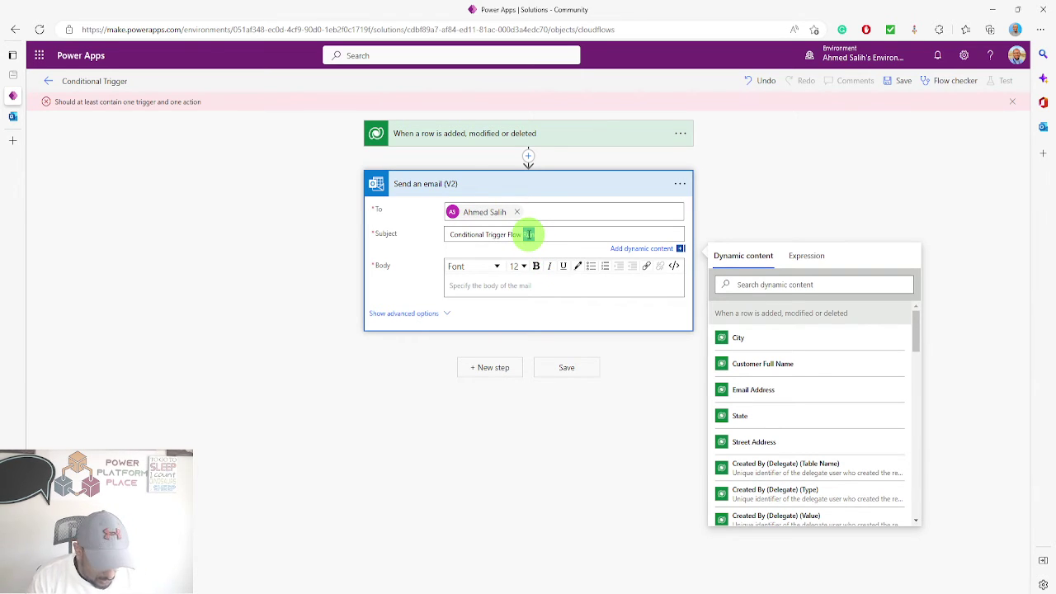
type("Fired")
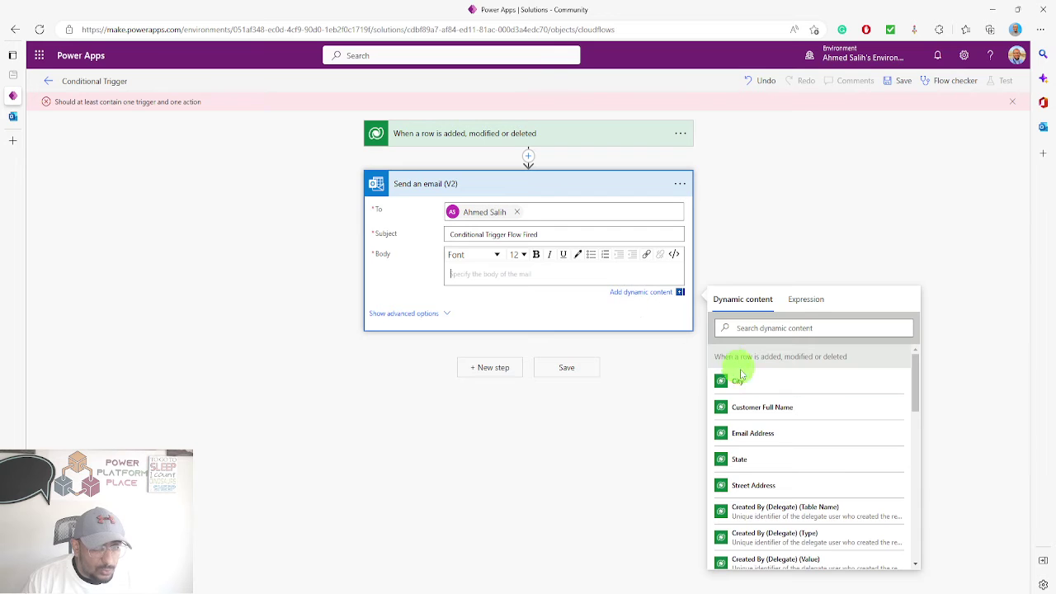
left_click(737, 384)
key("Return")
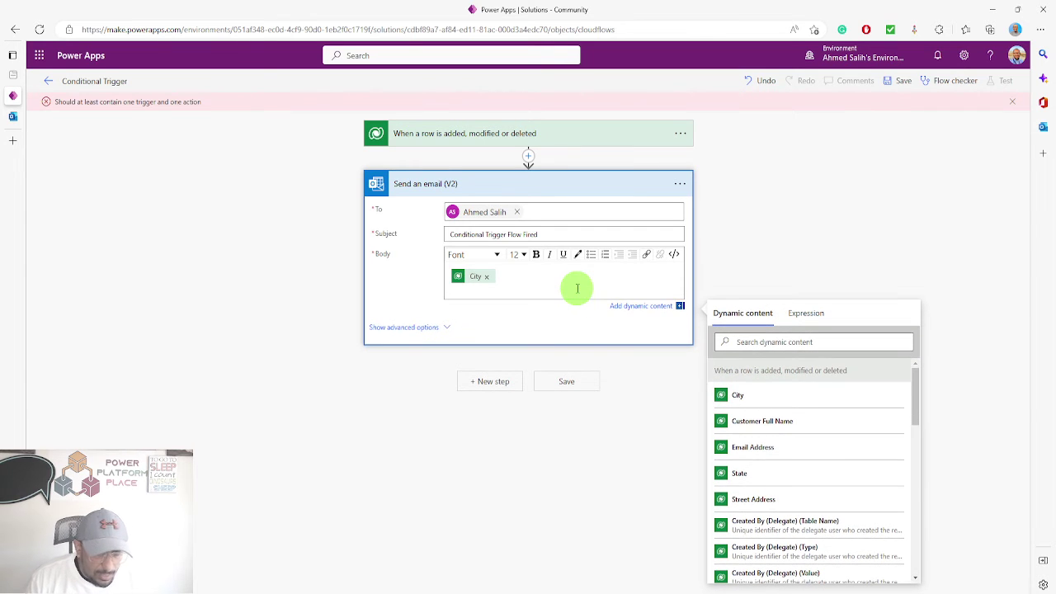
scroll(734, 464, "down", 2)
left_click(739, 383)
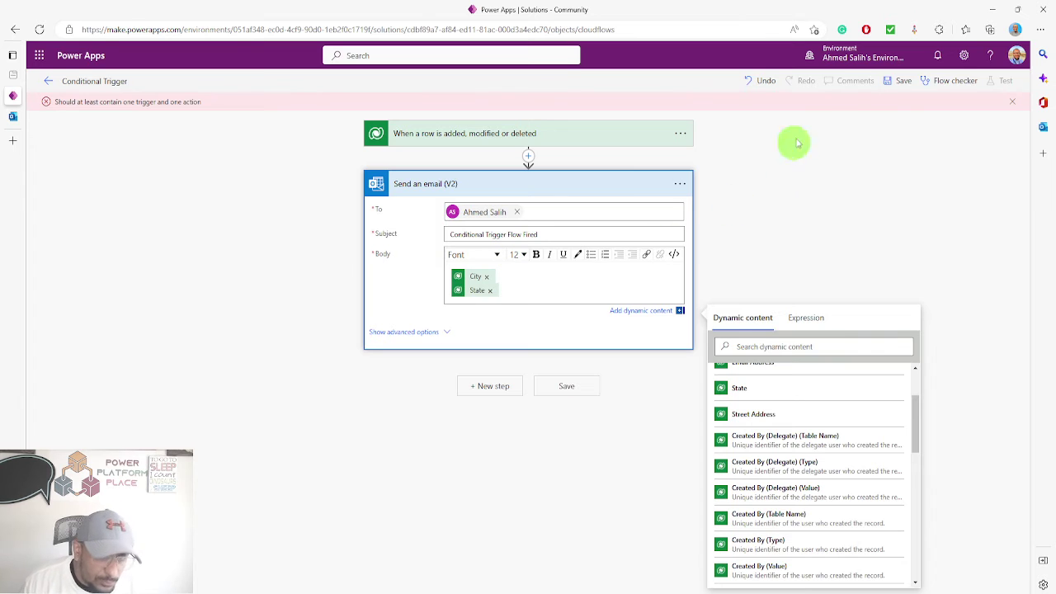
left_click(897, 80)
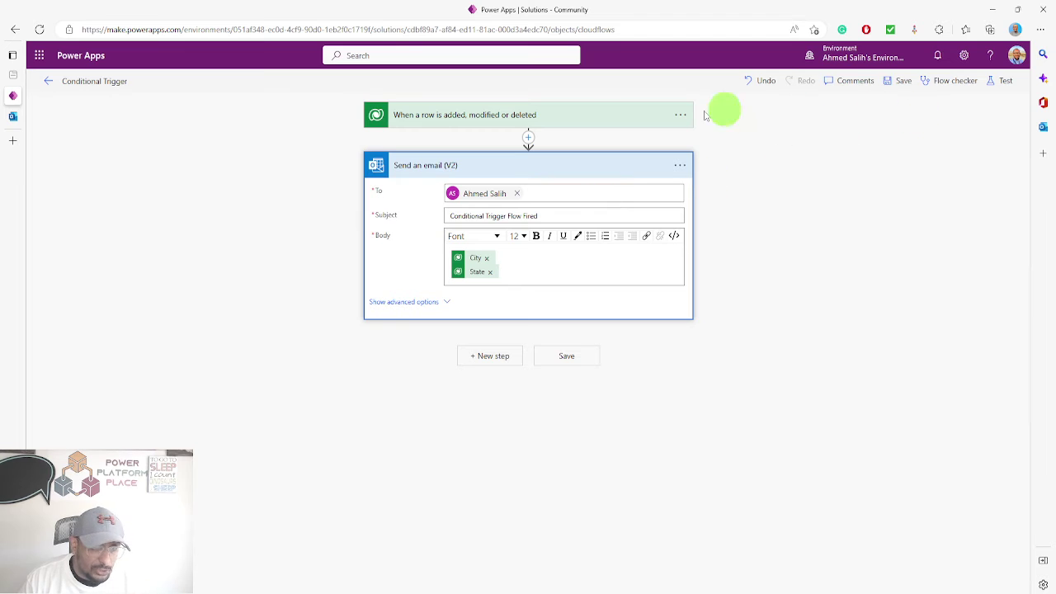
left_click(47, 86)
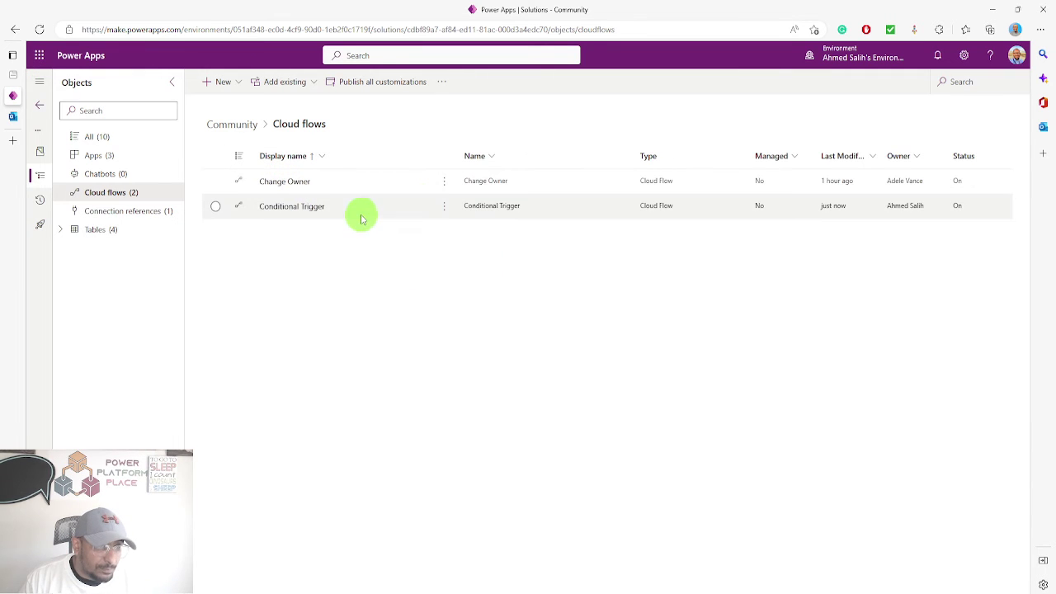
Open Conditional Trigger's details in a new tab, then switch to the RecordInfo app.
left_click(444, 206)
mouse_move(528, 249)
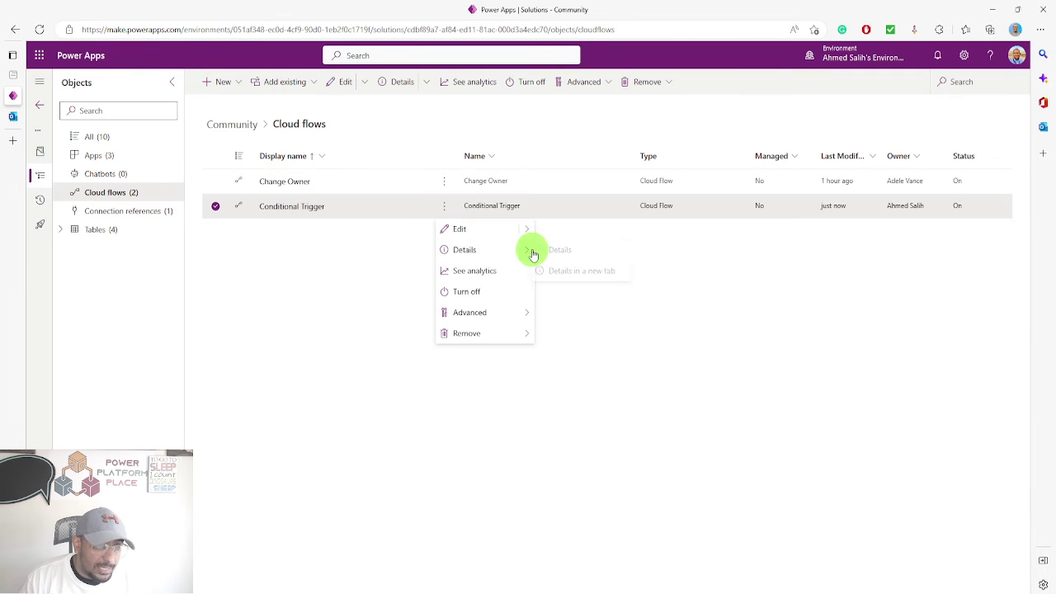
left_click(574, 275)
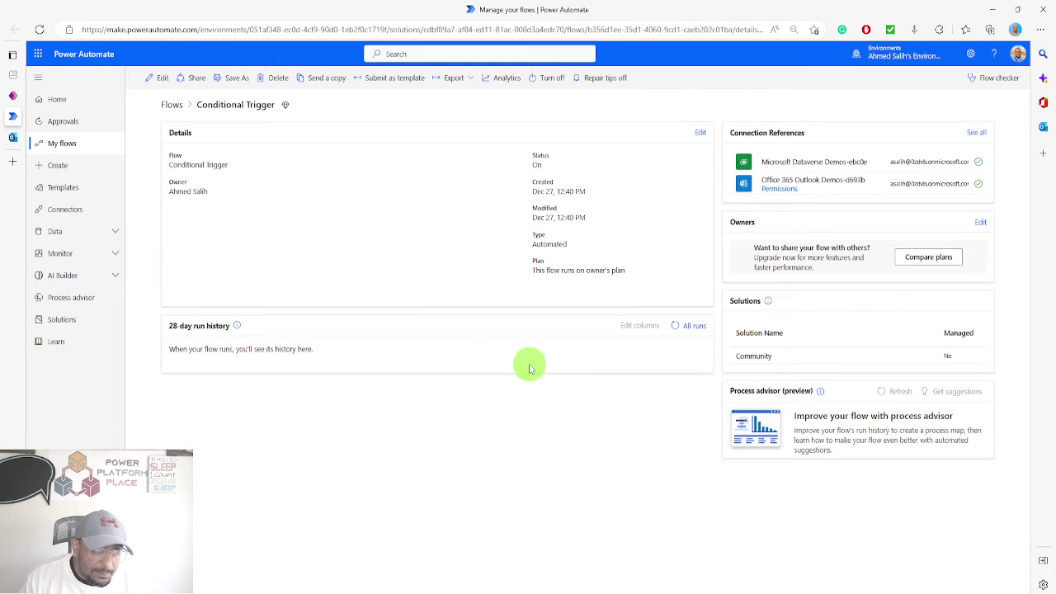
left_click(783, 591)
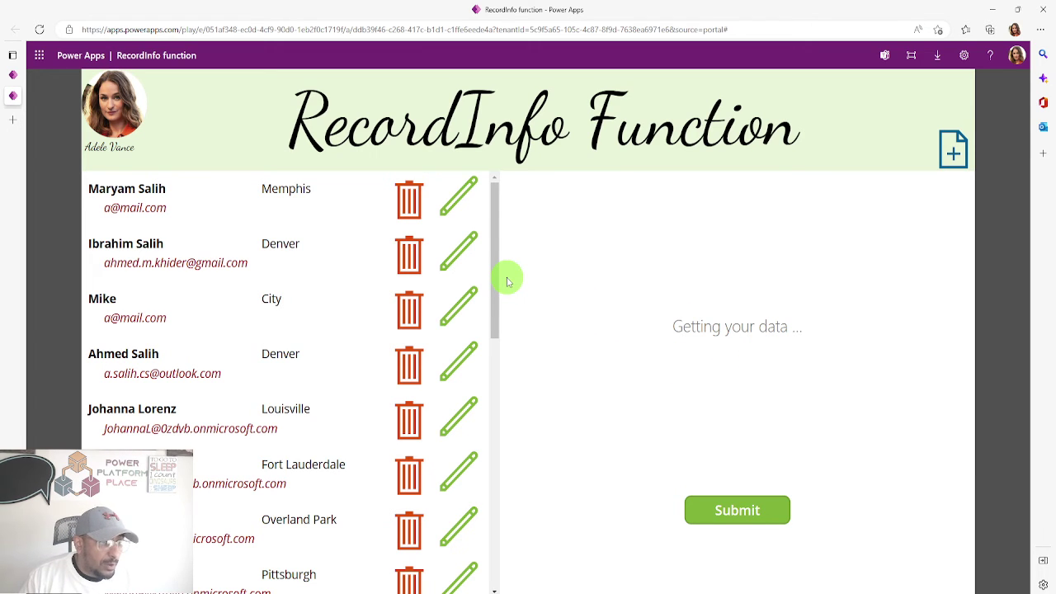
Edit the third customer's email address and submit the record.
left_click(454, 305)
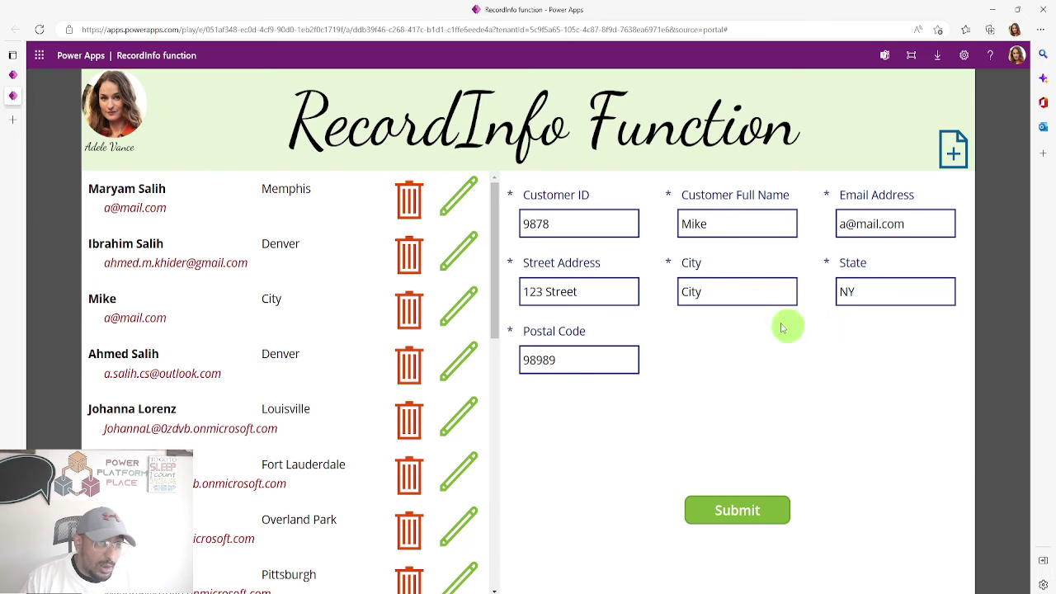
left_click(908, 228)
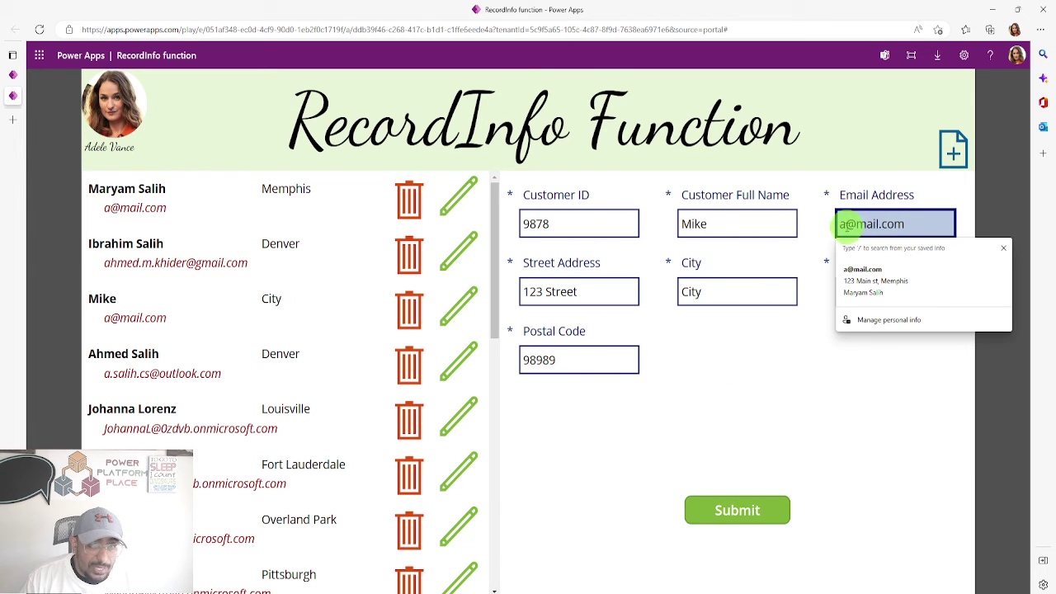
left_click(840, 228)
type("hmed")
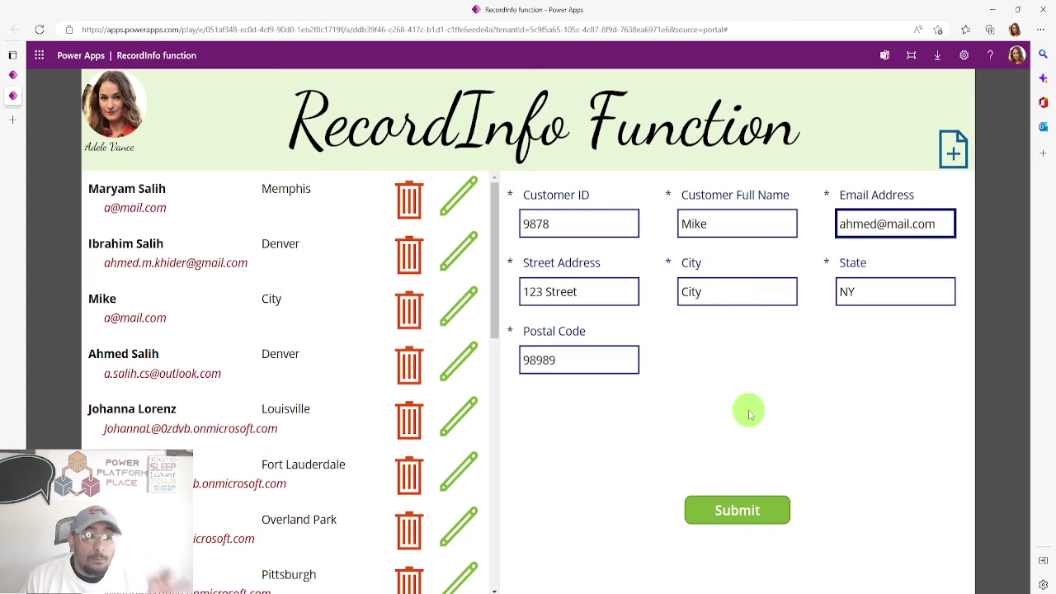
left_click(749, 505)
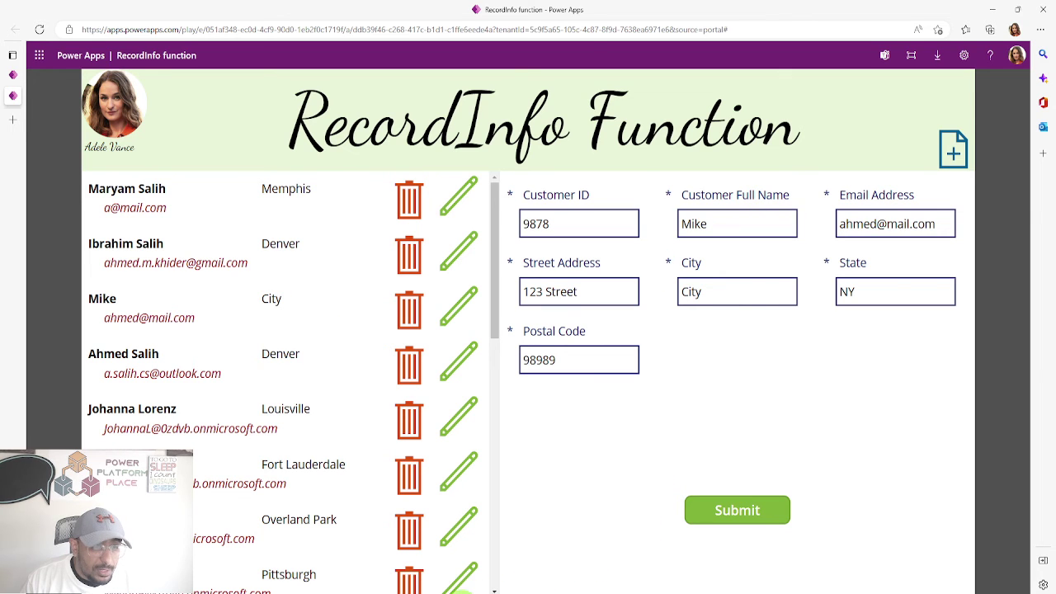
After checking the flow page, change the customer's city to Memphis and submit.
key("alt+Tab")
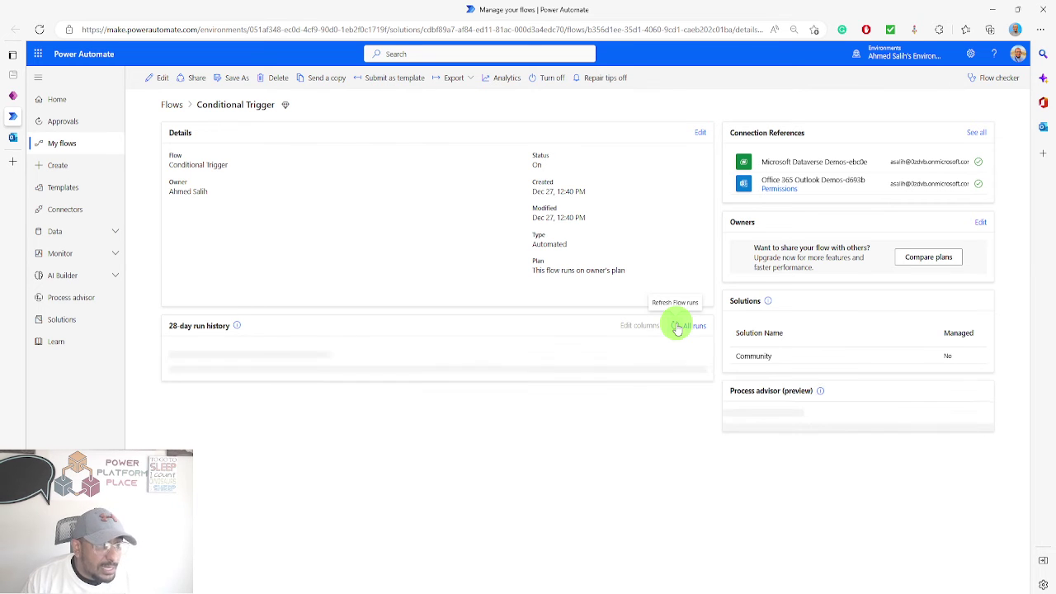
mouse_move(786, 592)
left_click(786, 545)
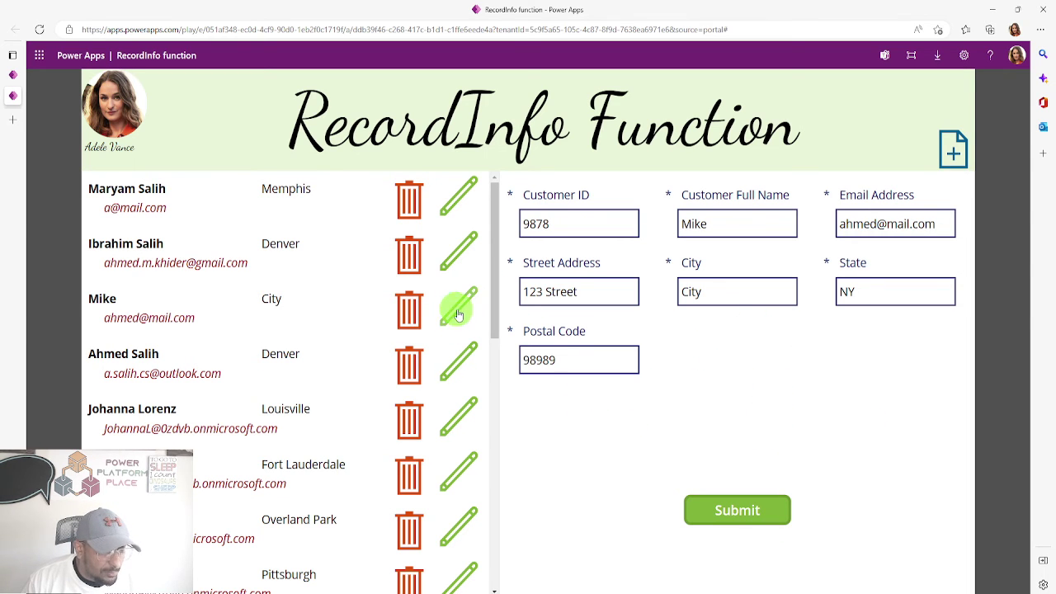
double_click(715, 292)
type("Memphis")
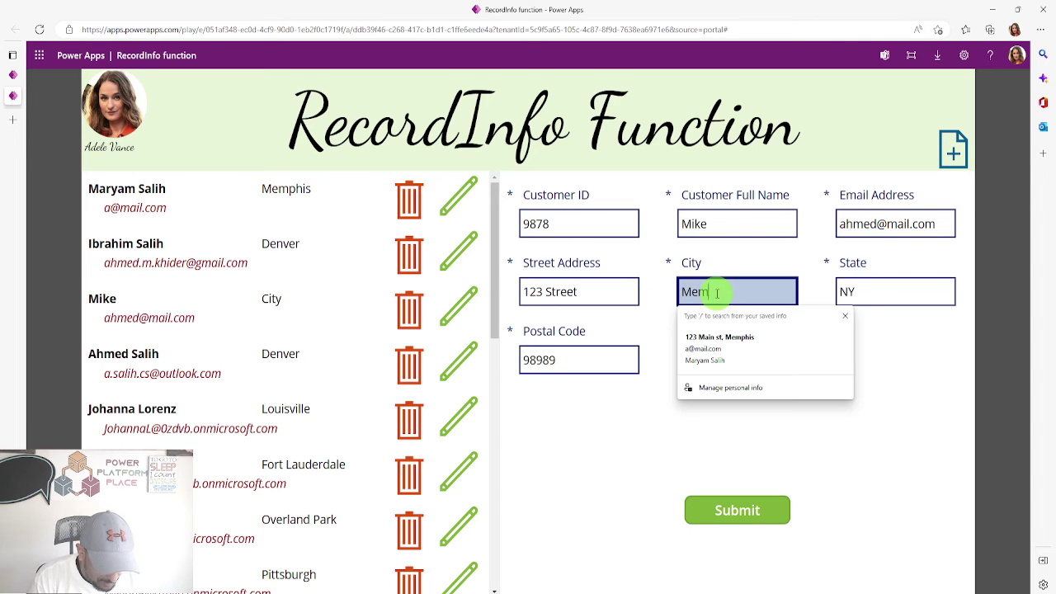
left_click(893, 337)
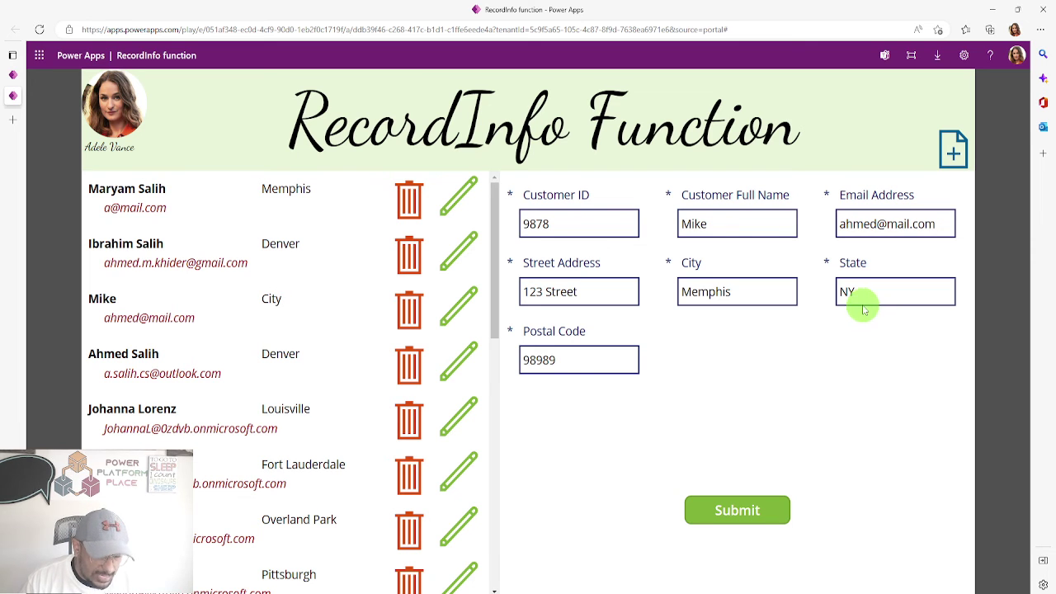
left_click(749, 509)
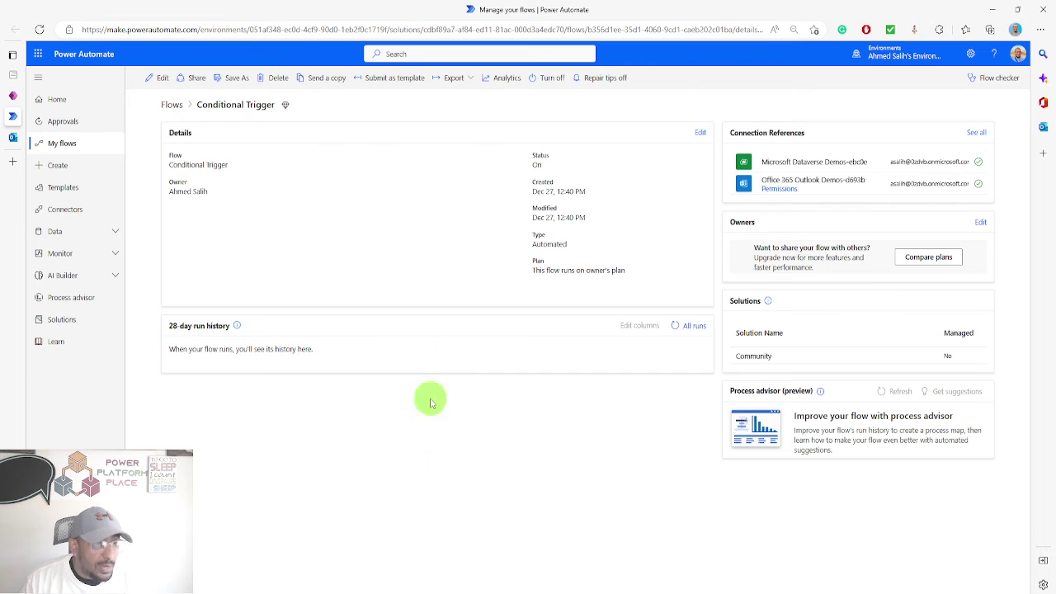
Refresh the flow's run history repeatedly; it stays empty.
left_click(673, 327)
left_click(674, 330)
left_click(673, 330)
left_click(673, 330)
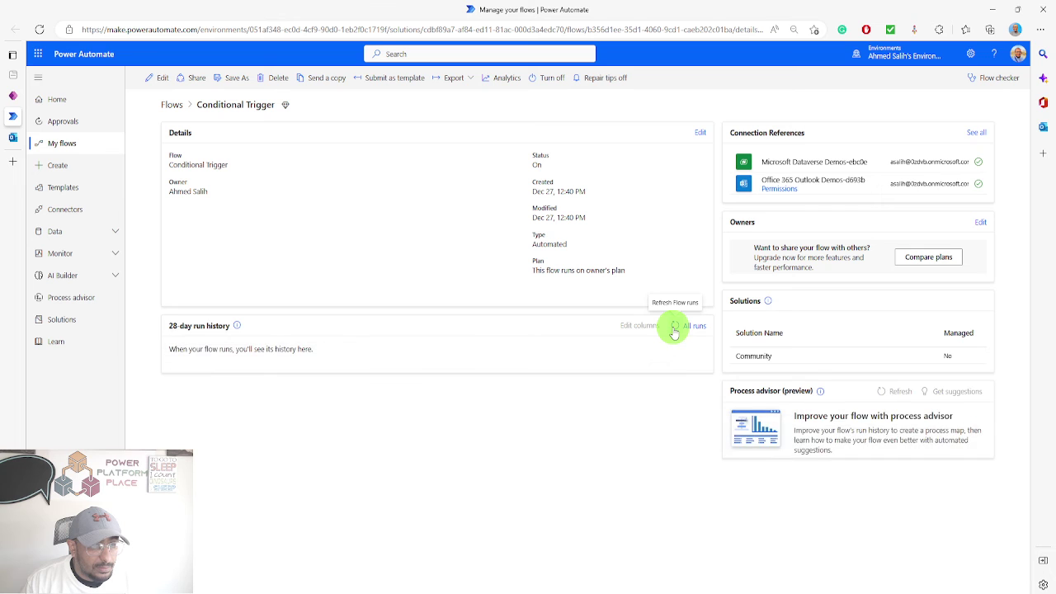
left_click(673, 330)
left_click(673, 330)
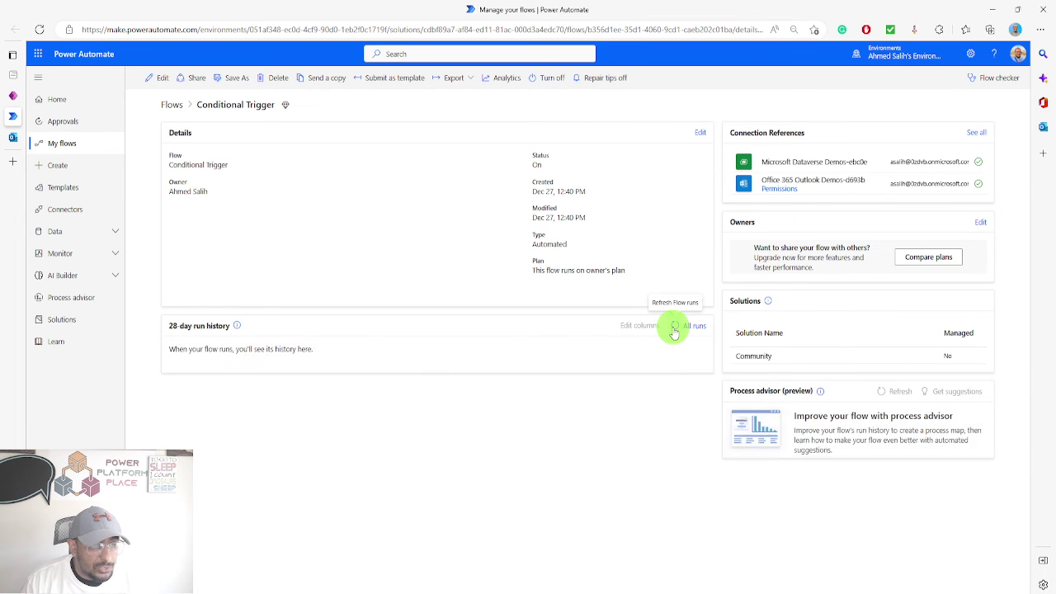
left_click(673, 330)
left_click(673, 330)
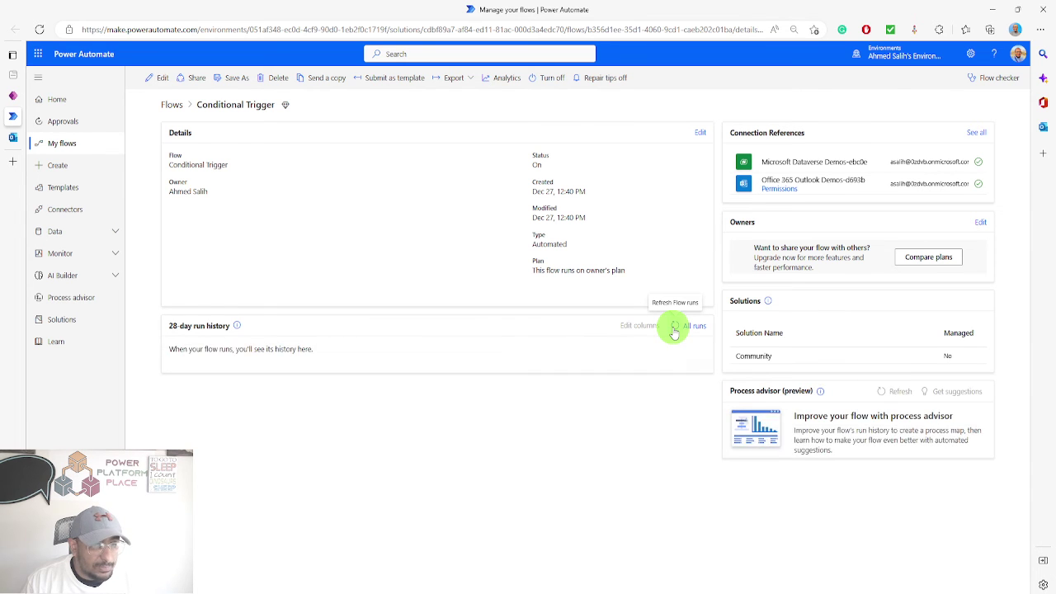
Review the trigger's conditions in the flow editor, then leave back to the details page.
left_click(164, 80)
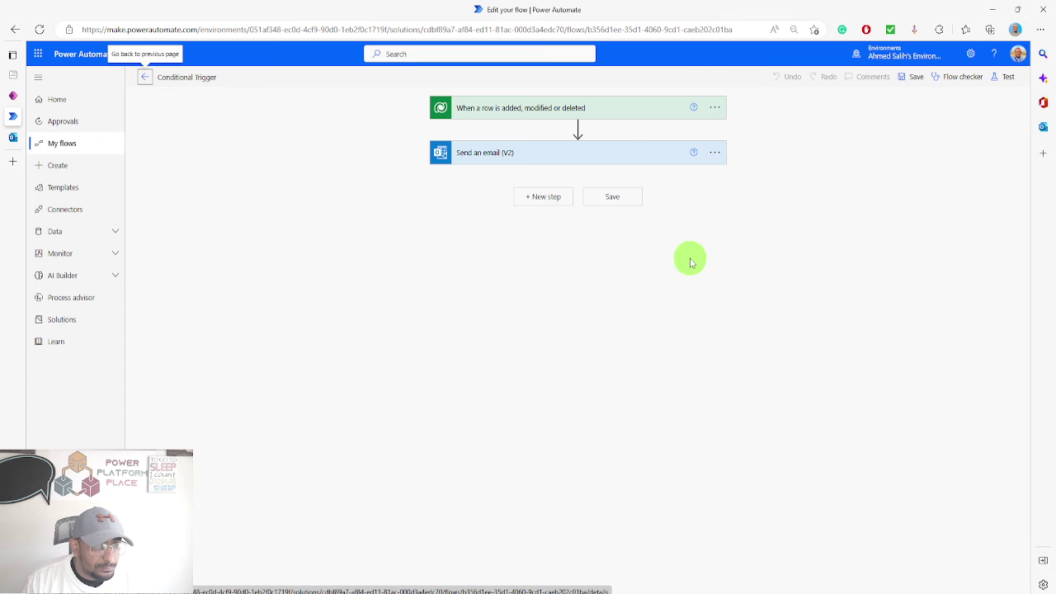
left_click(714, 108)
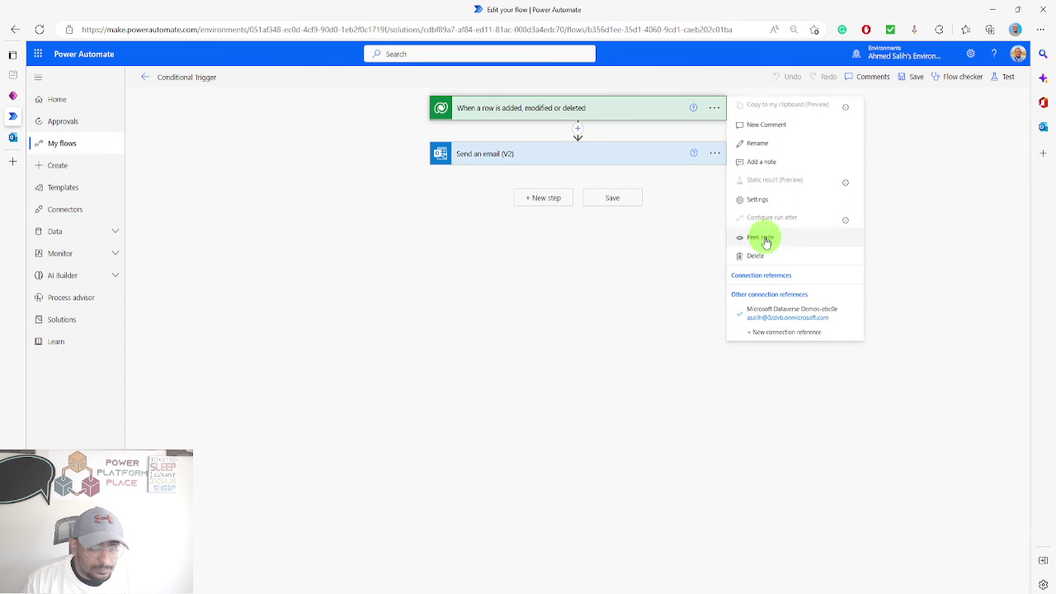
left_click(747, 216)
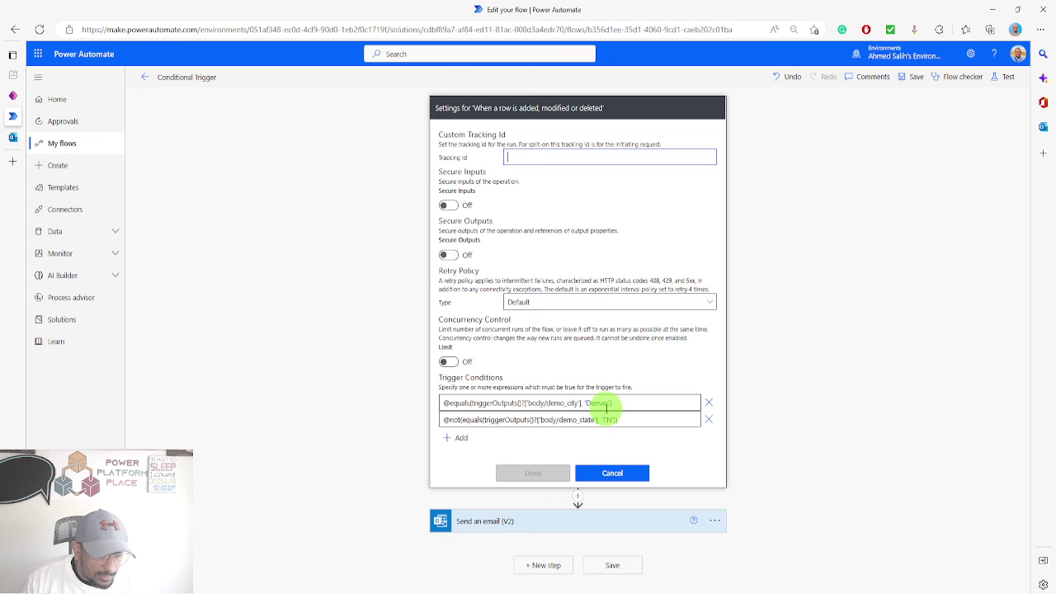
left_click(146, 77)
left_click(574, 123)
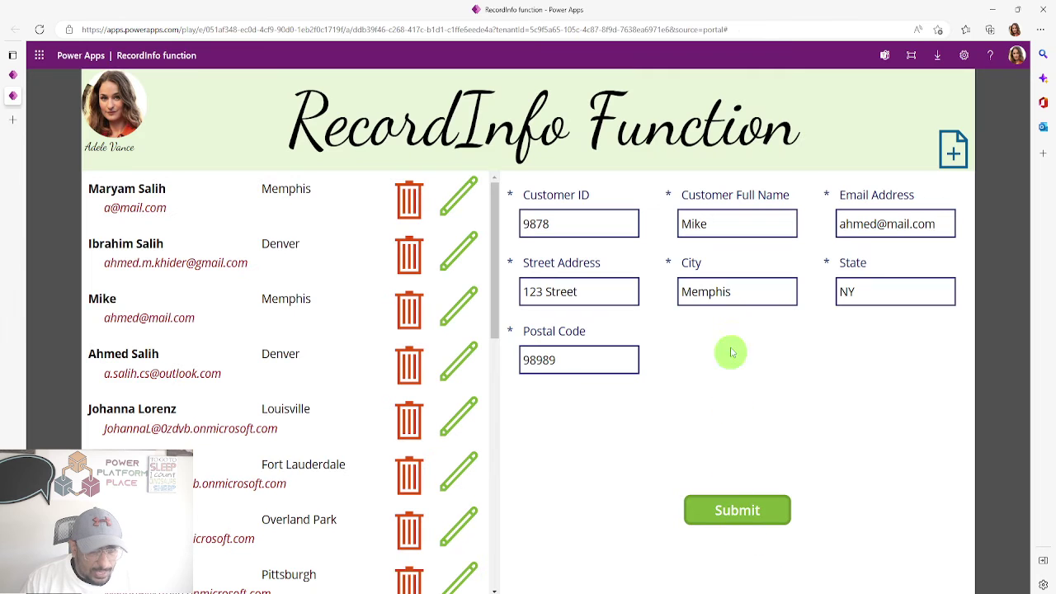
Replace the city Memphis with Denver, submit the record, and refresh the run history.
double_click(740, 295)
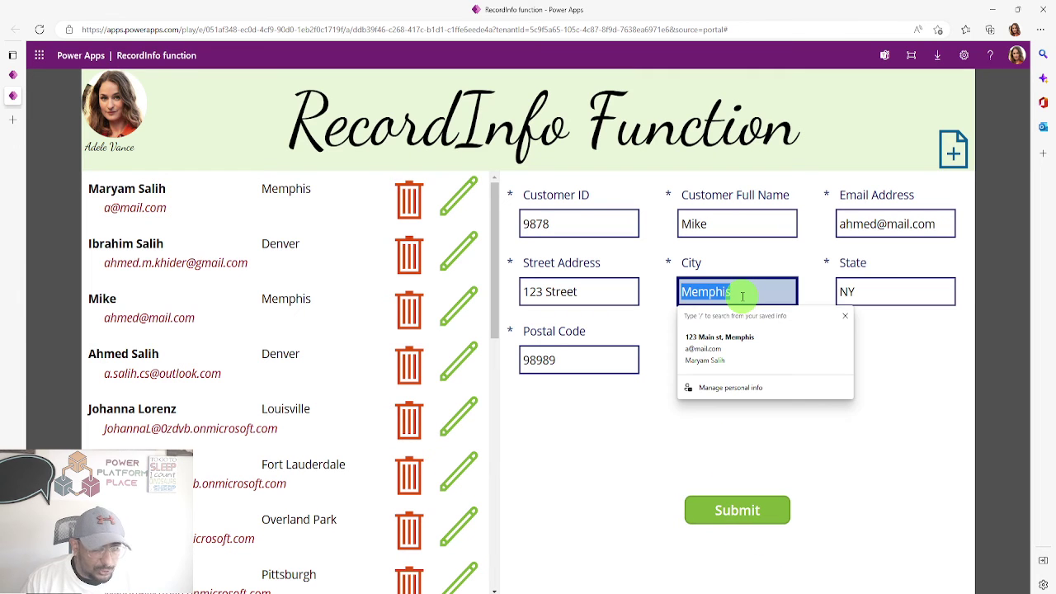
type("Denver")
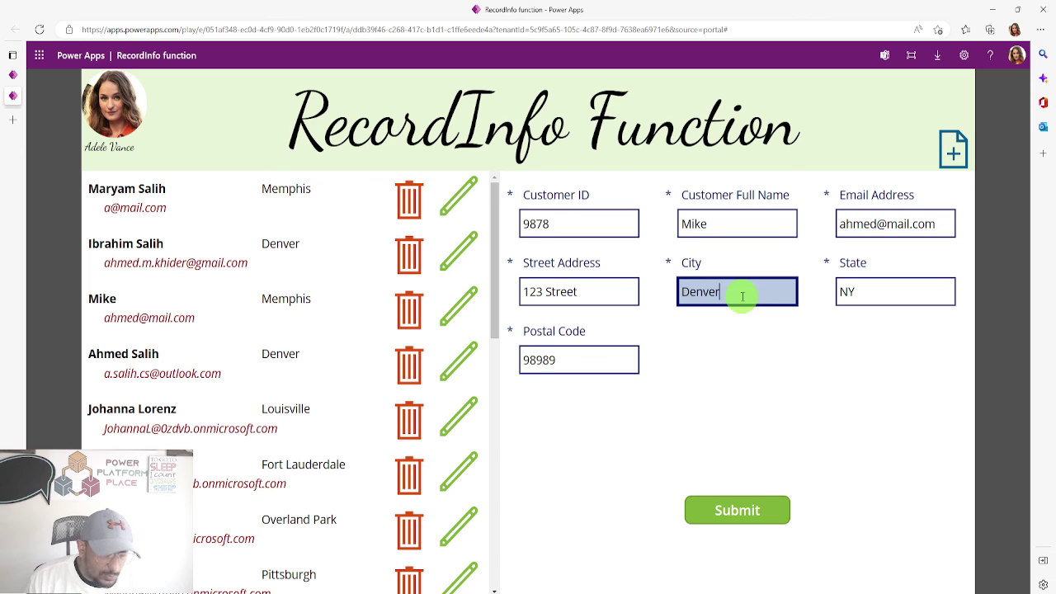
left_click(748, 513)
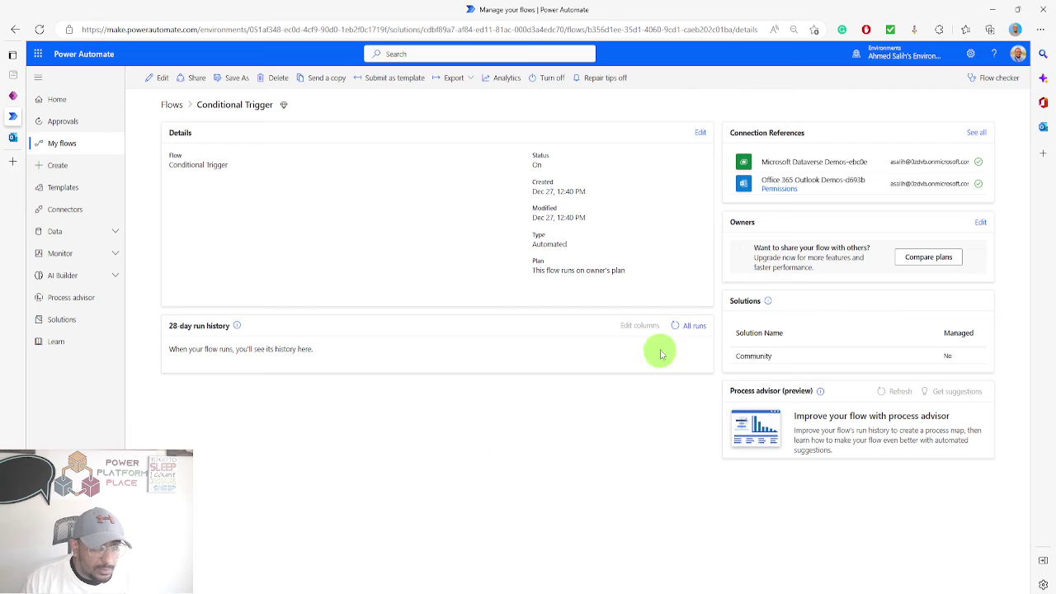
left_click(674, 326)
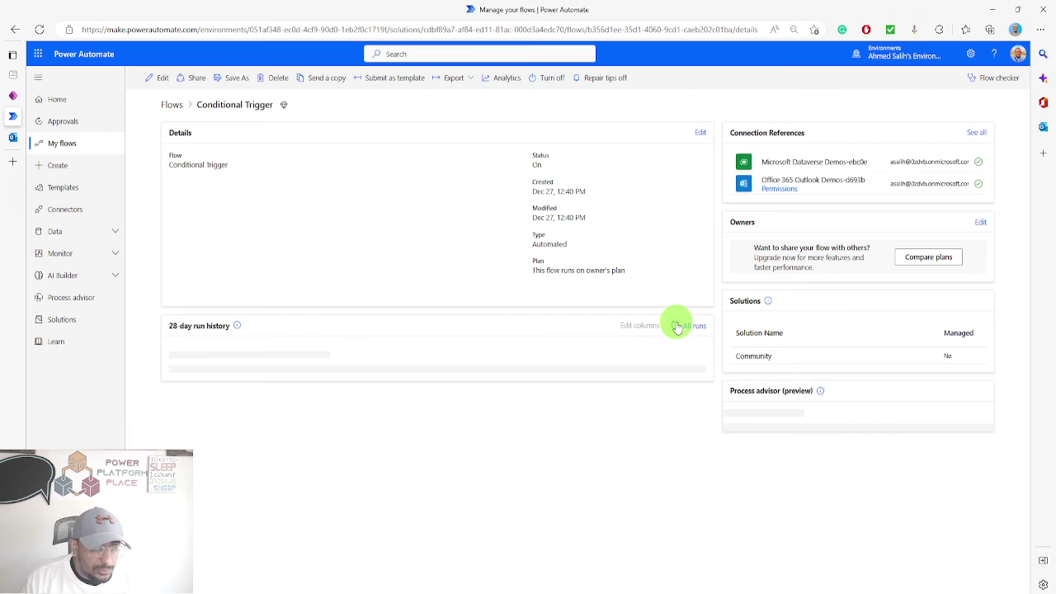
Refresh the 28-day run history until the new Conditional Trigger run shows Succeeded.
left_click(674, 326)
left_click(674, 326)
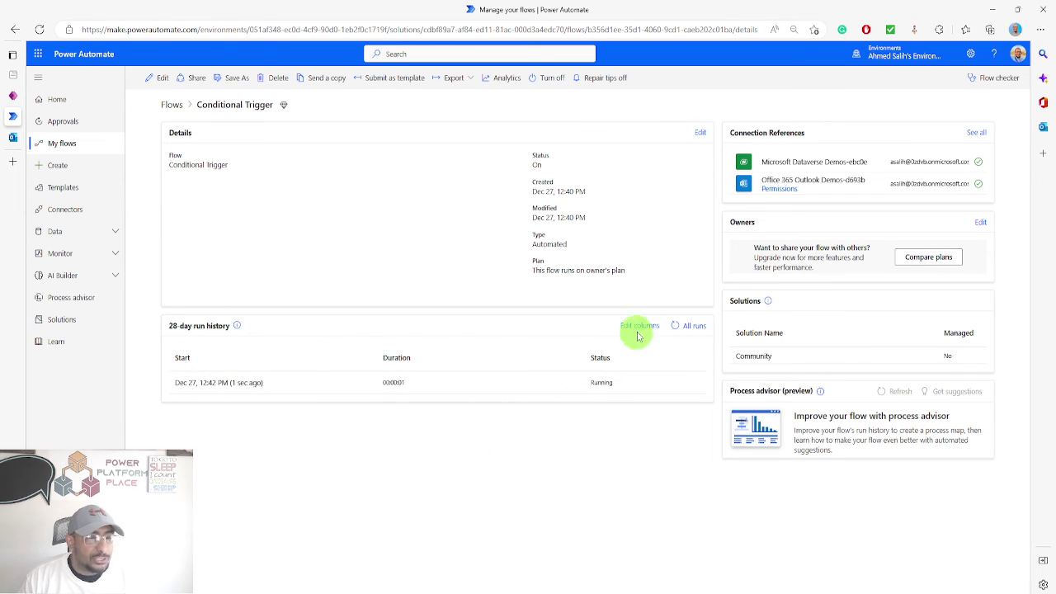
left_click(677, 326)
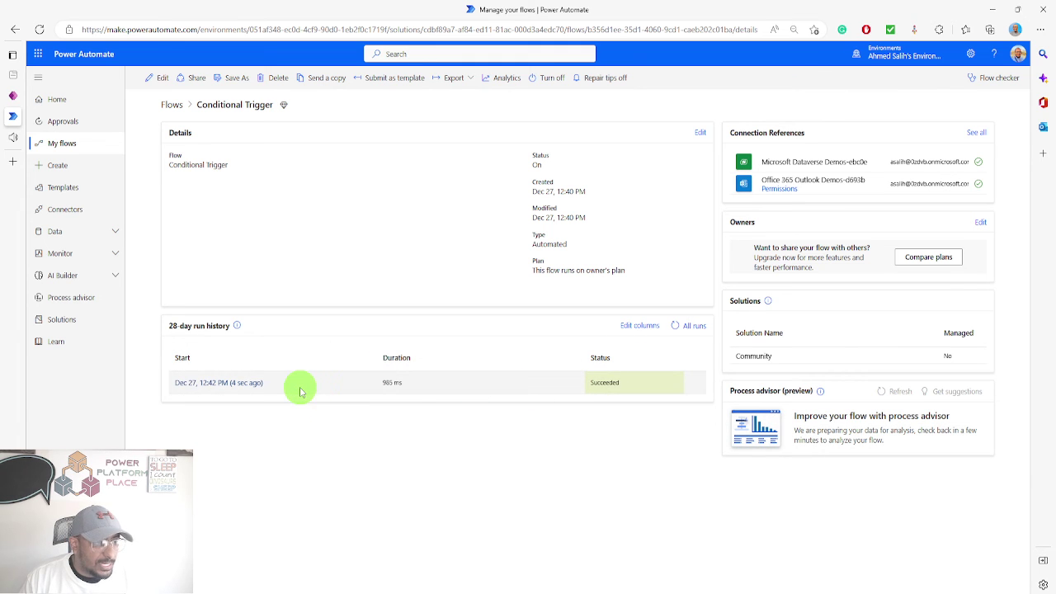
left_click(12, 136)
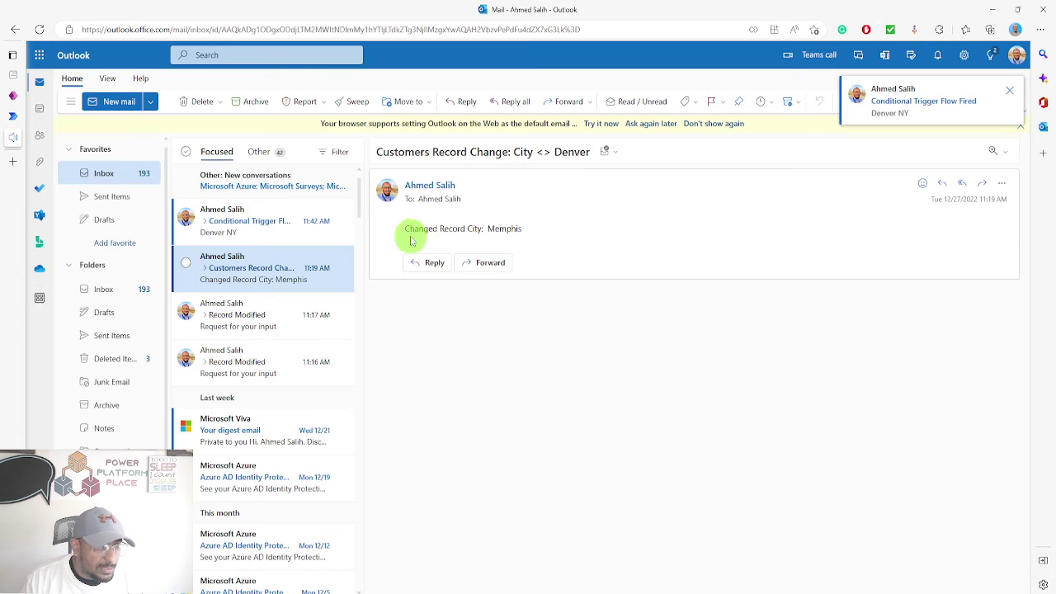
Open the 'Conditional Trigger Flow Fired' email, whose body lists Denver and NY.
left_click(272, 221)
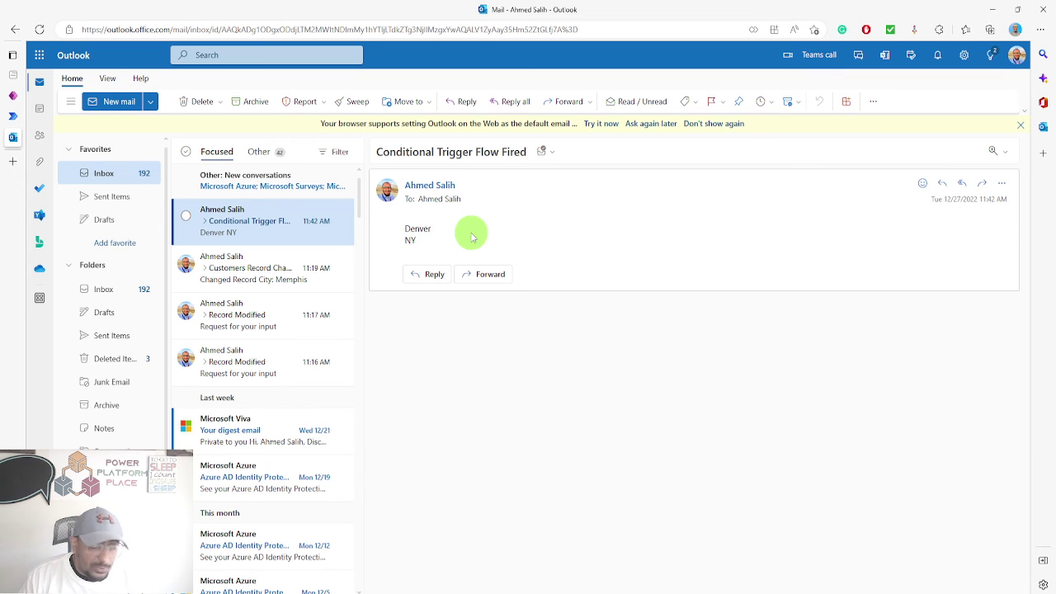
left_click(13, 116)
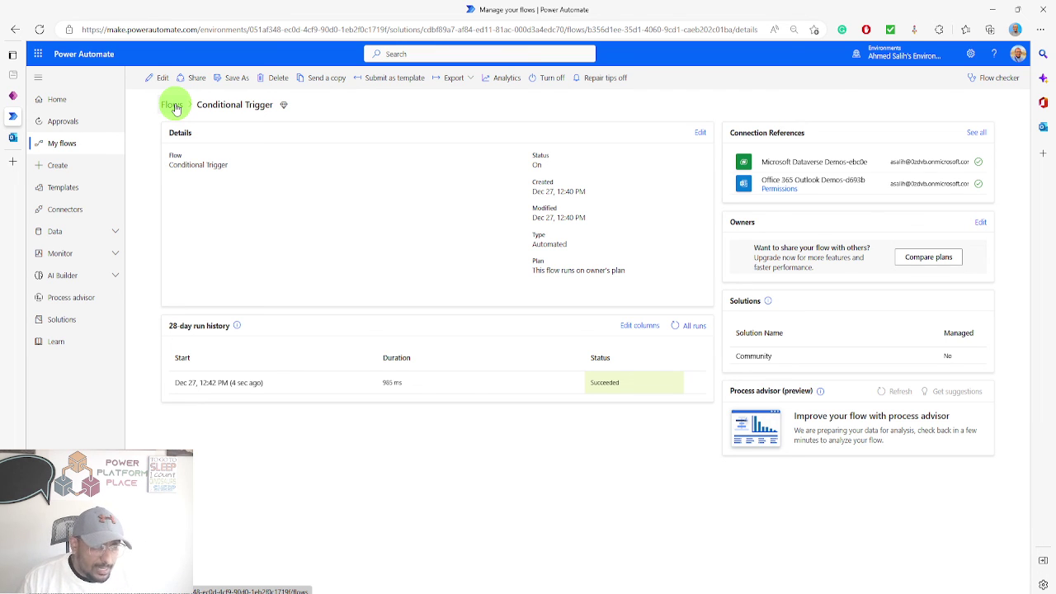
Switch to the RecordInfo app showing the first customer's Memphis, TN record.
left_click(789, 590)
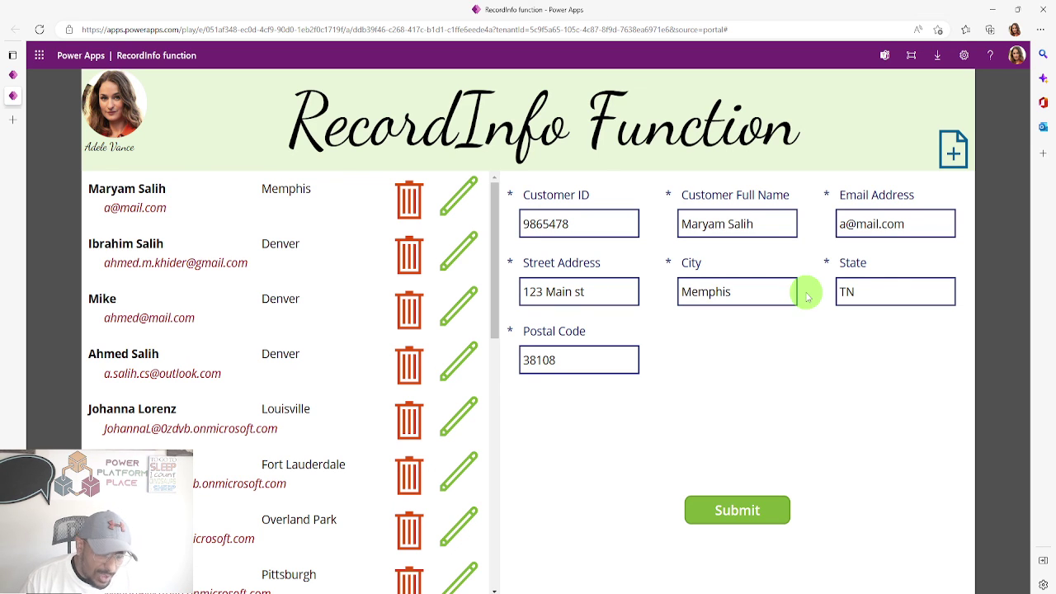
Change the first customer's City to Denver and State to TN, then submit the record.
double_click(869, 294)
type("CO")
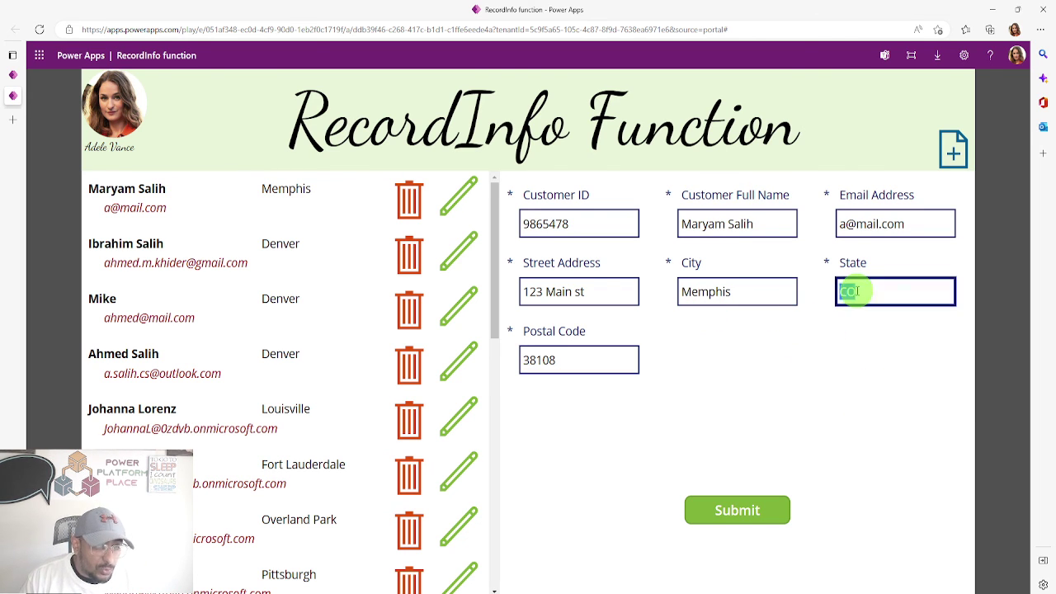
double_click(754, 294)
type("Denv")
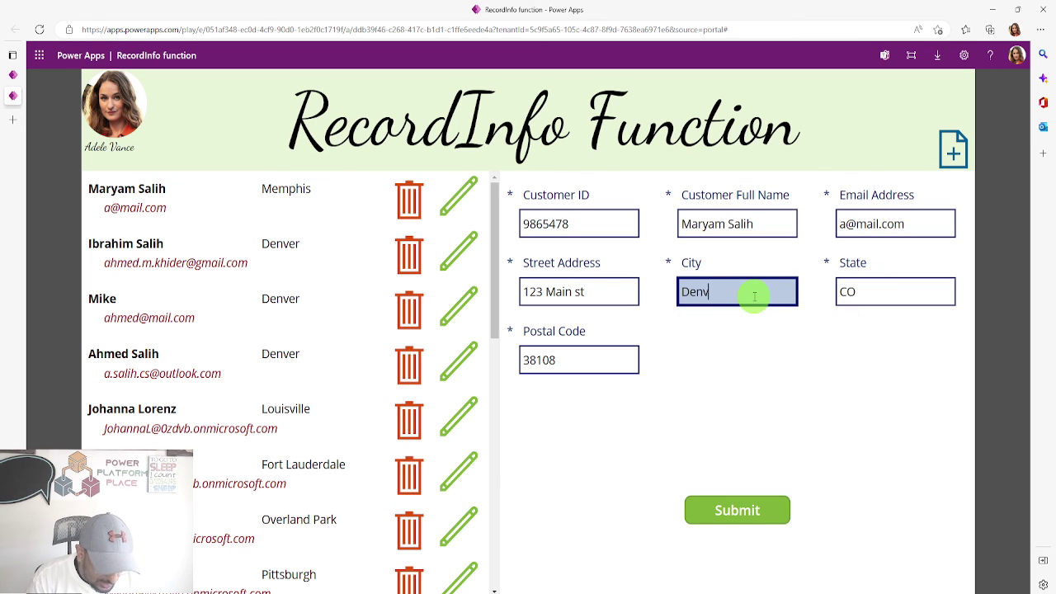
type("er")
double_click(865, 293)
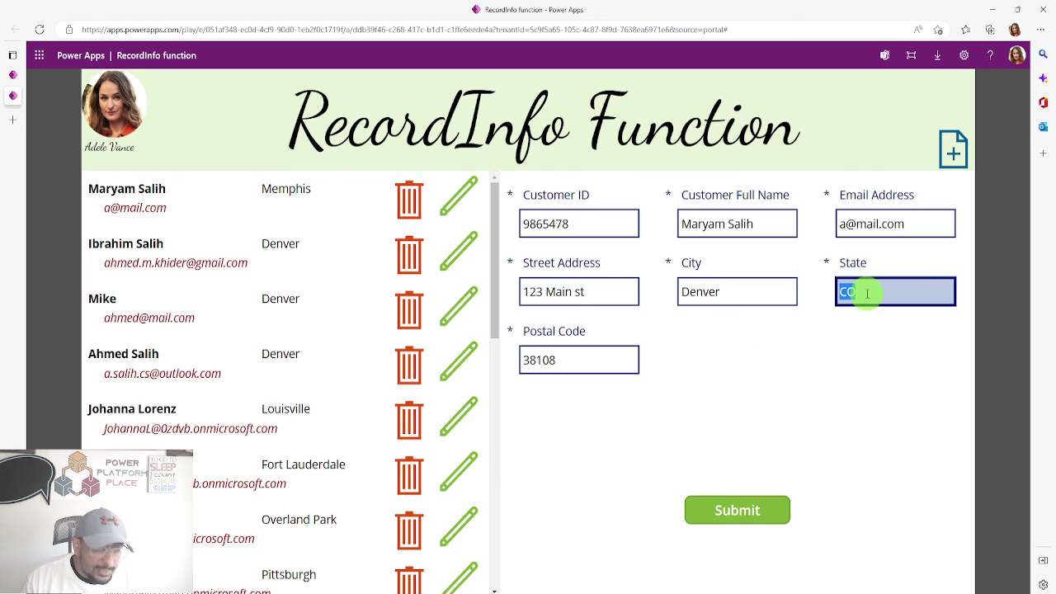
type("TN")
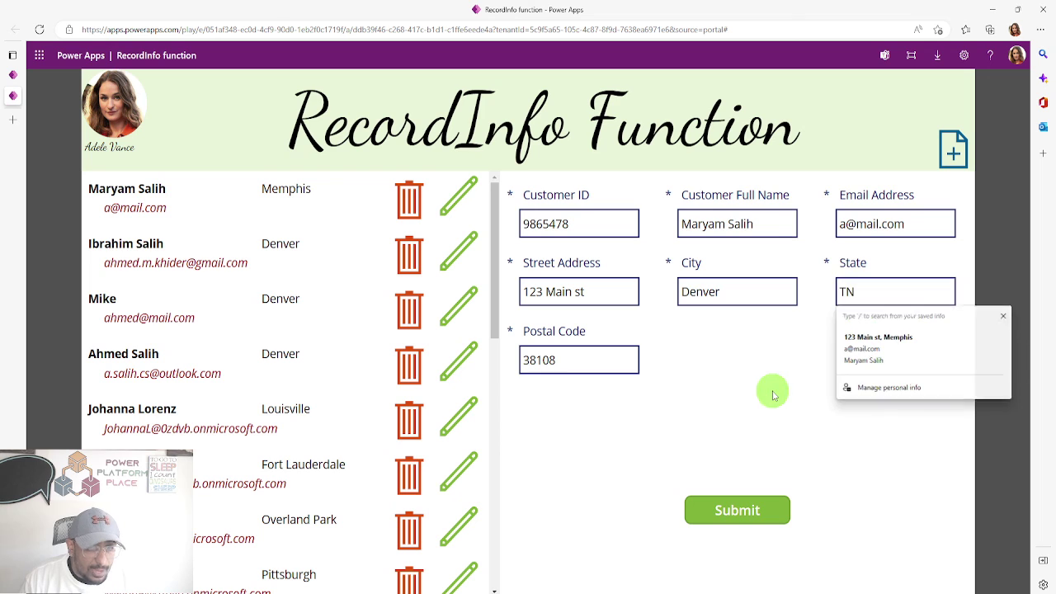
left_click(740, 434)
left_click(741, 511)
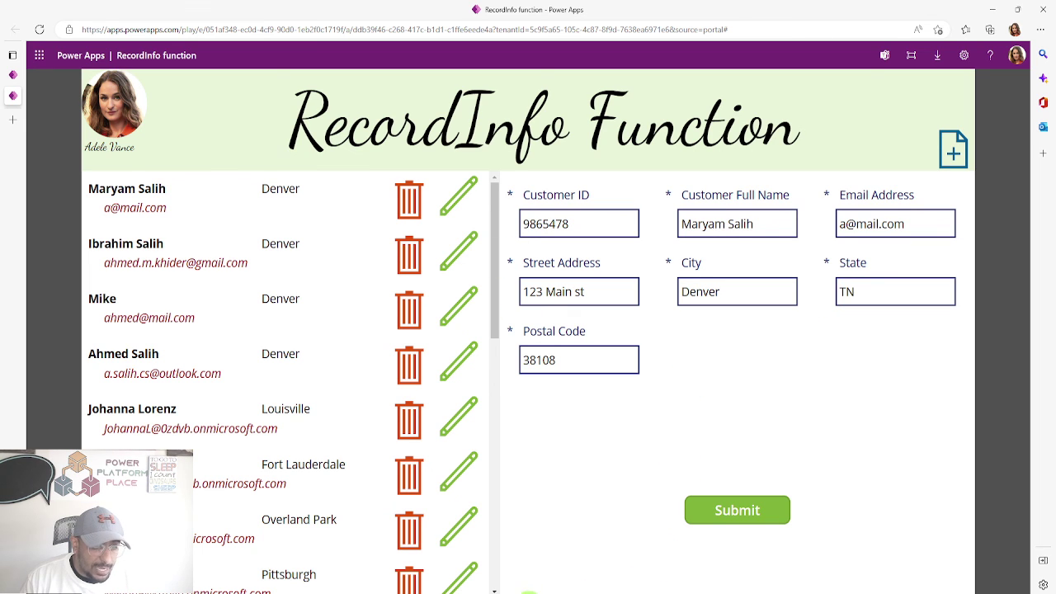
Refresh the flow's run history to confirm the Denver, TN save started no new run.
key("alt+Tab")
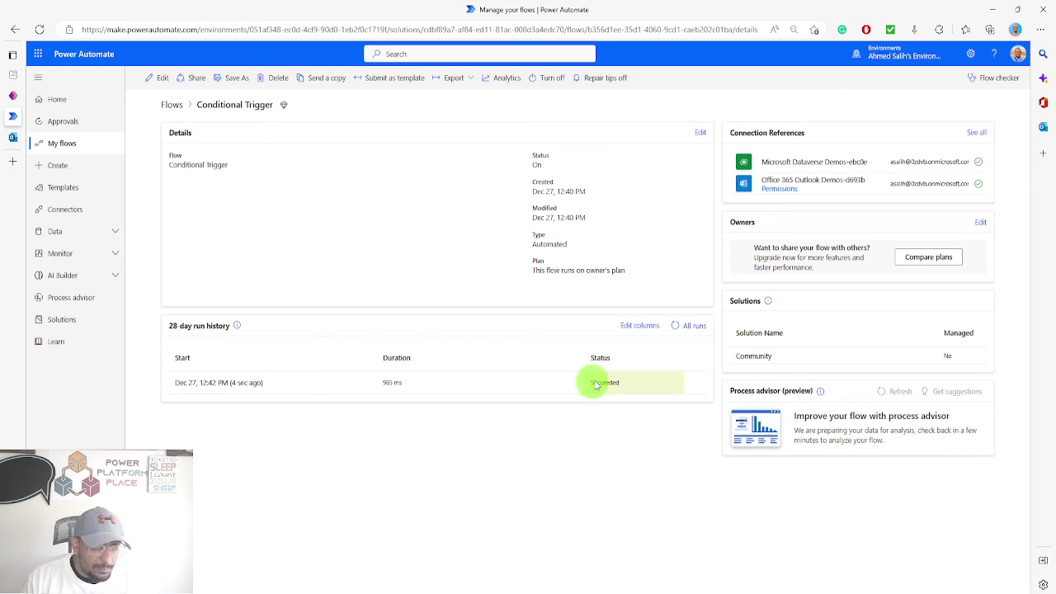
left_click(673, 327)
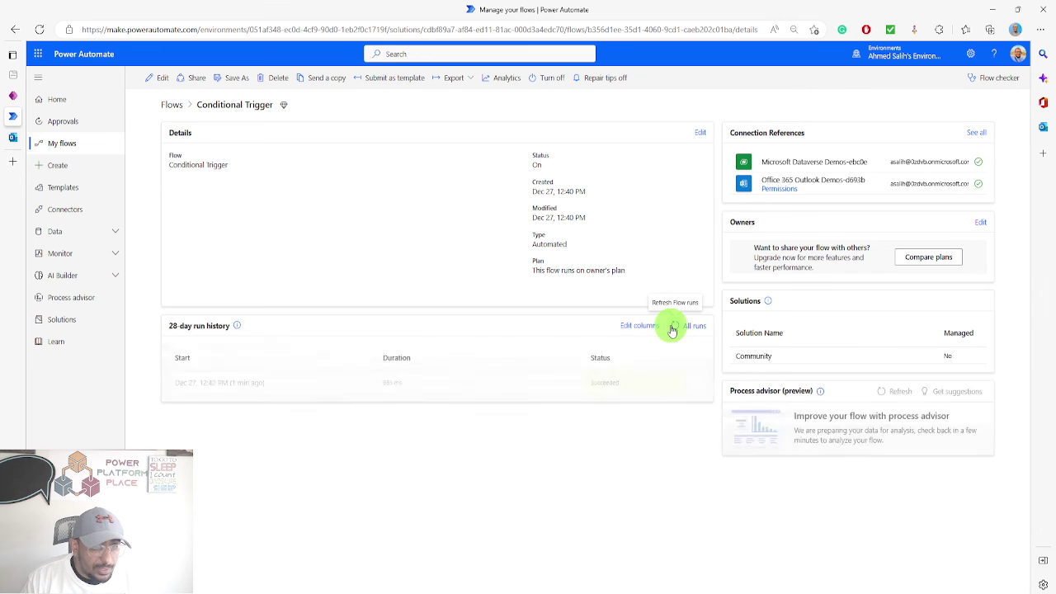
left_click(673, 327)
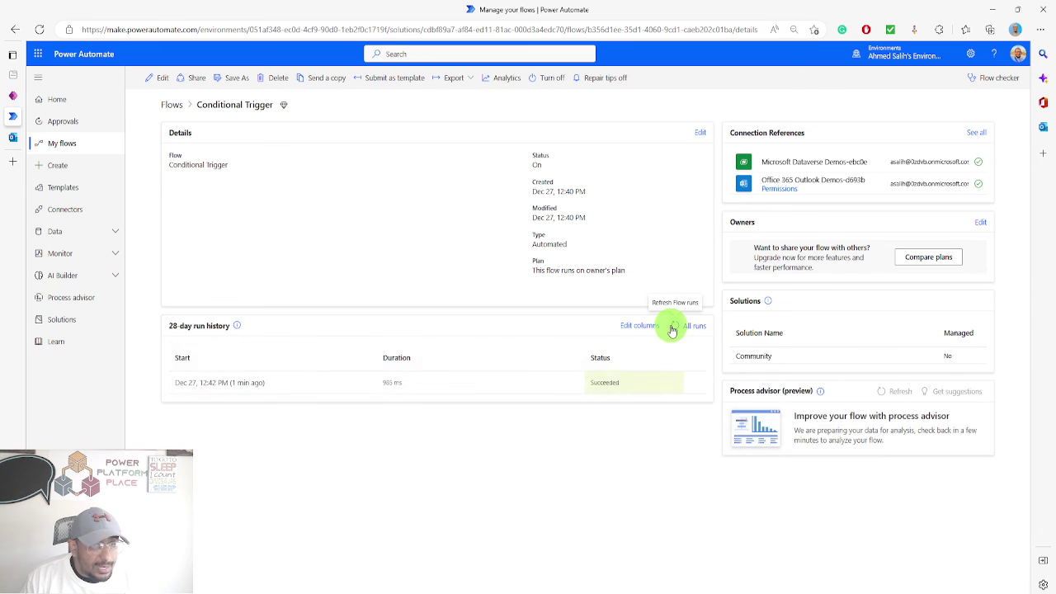
key("alt+Tab")
Change the State to CO and submit the record as Denver, CO.
double_click(866, 292)
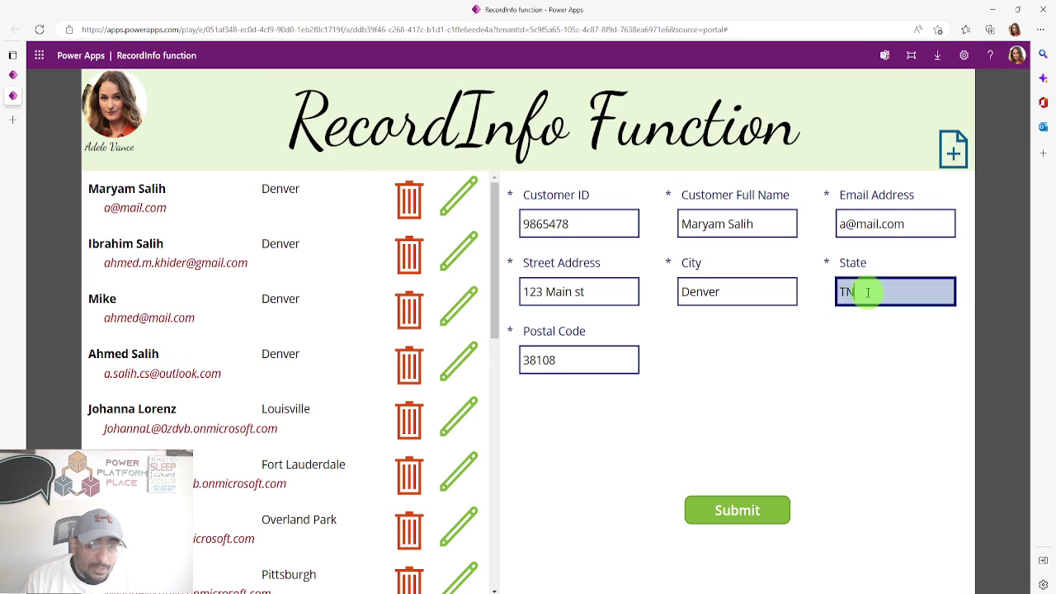
type("CO")
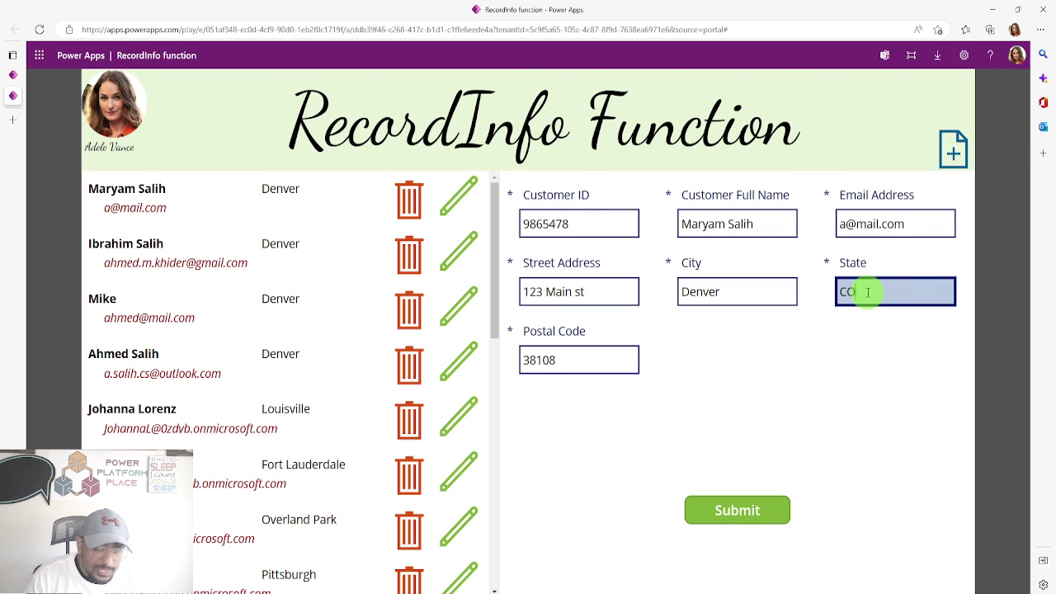
left_click(746, 508)
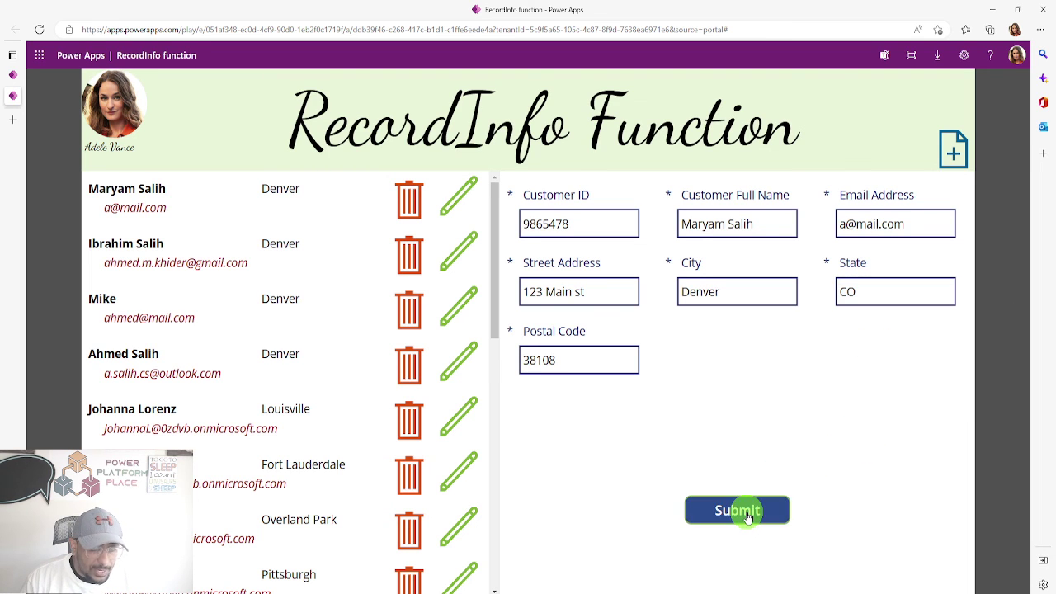
Refresh the run history for the new run and open the newest 'Conditional Trigger Flow Fired' email.
key("alt+Tab")
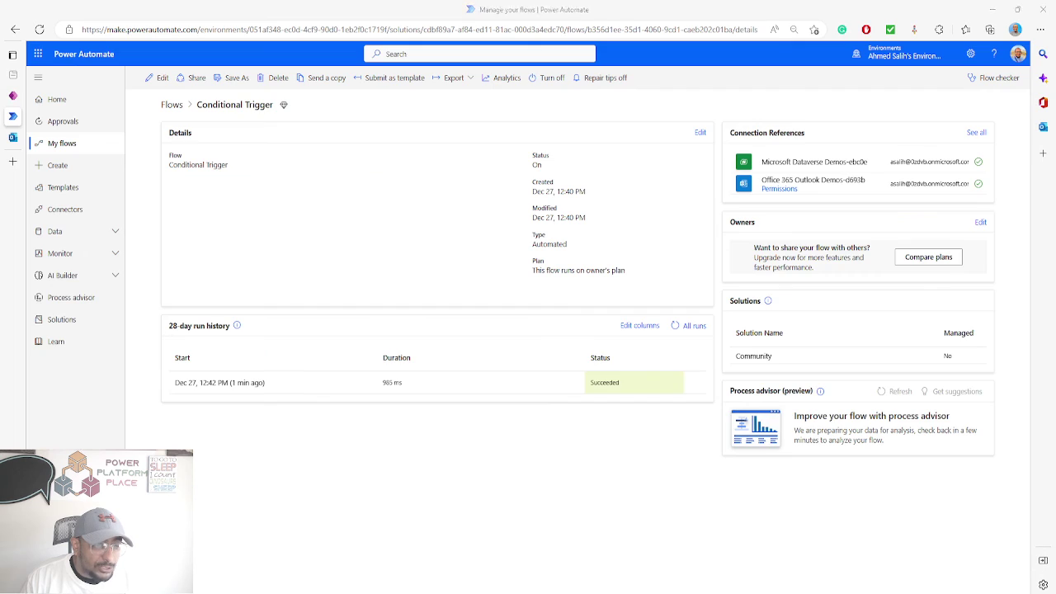
left_click(675, 327)
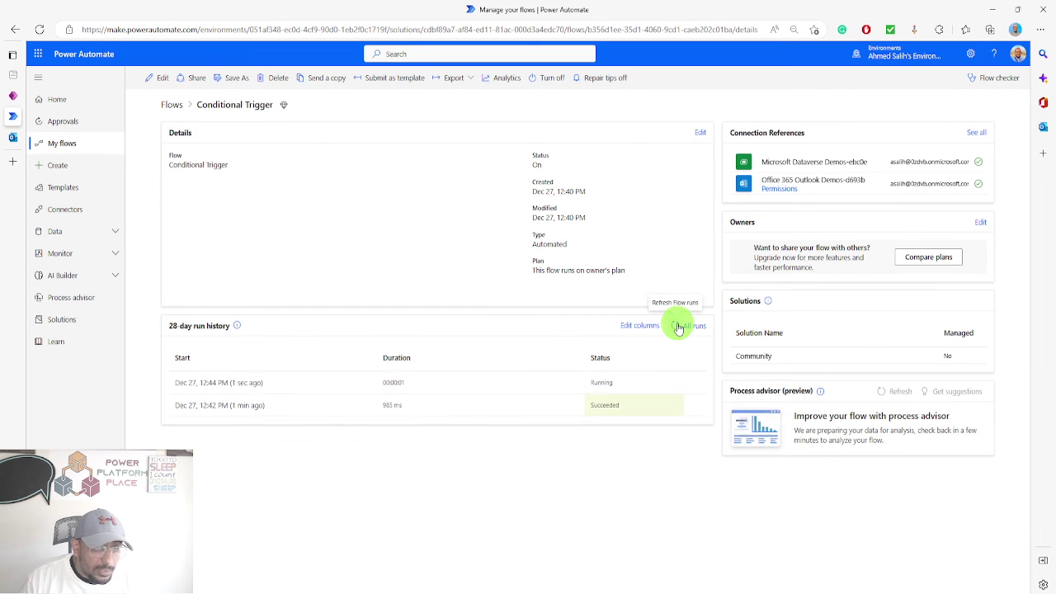
left_click(12, 137)
left_click(265, 231)
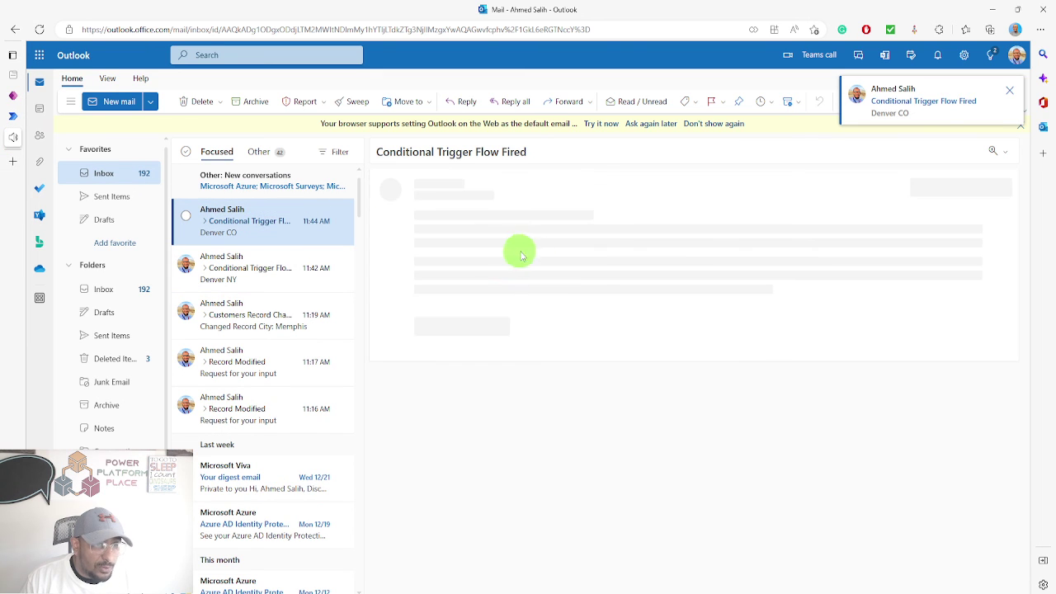